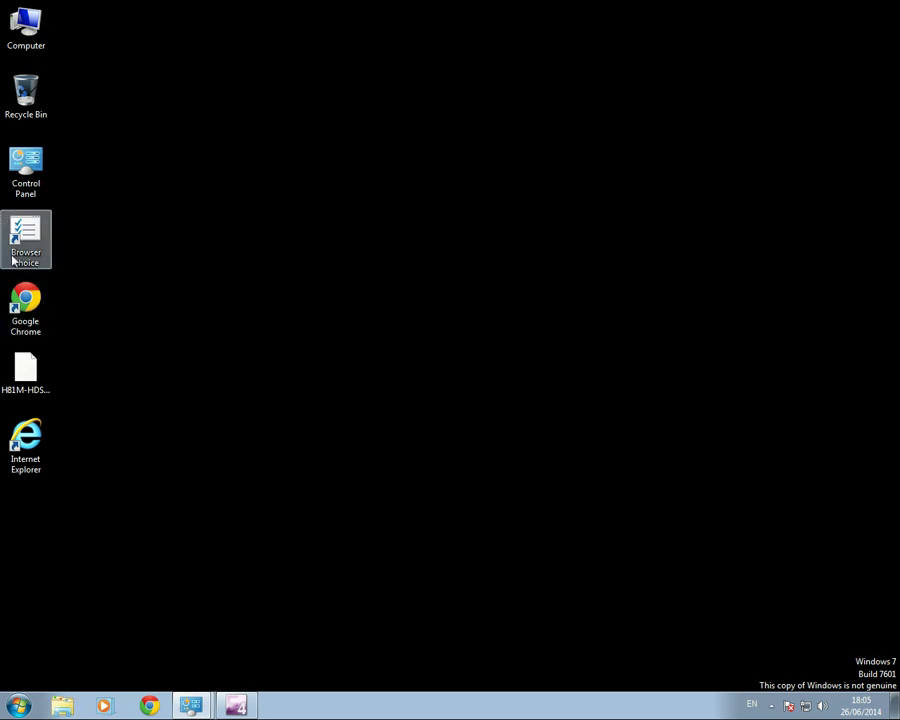
- Launch Google Chrome in a maximized window and go to gcoin.us
click(31, 309)
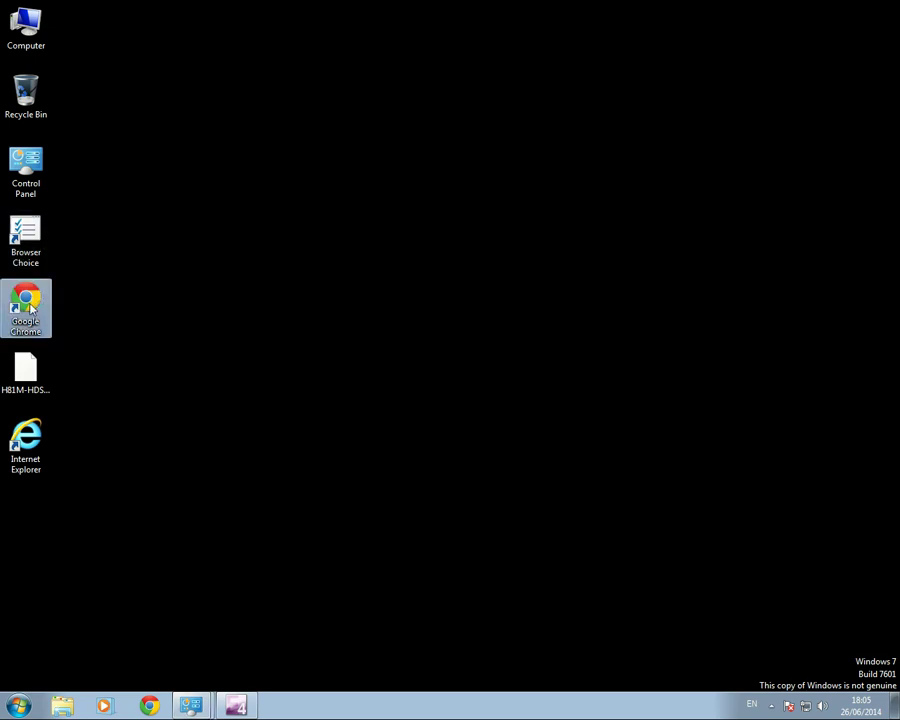
double_click(31, 309)
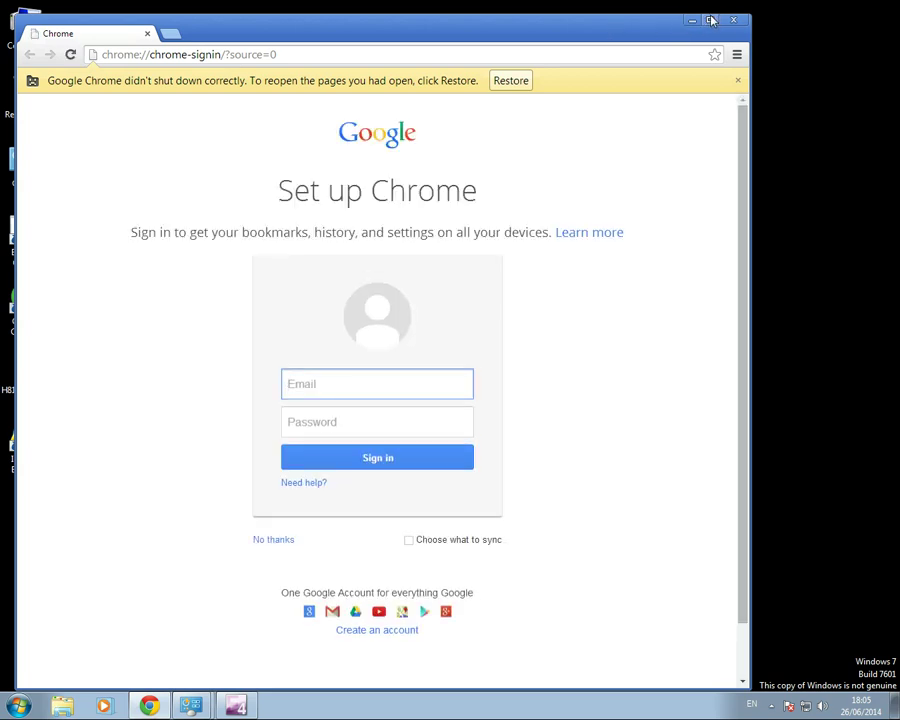
double_click(612, 33)
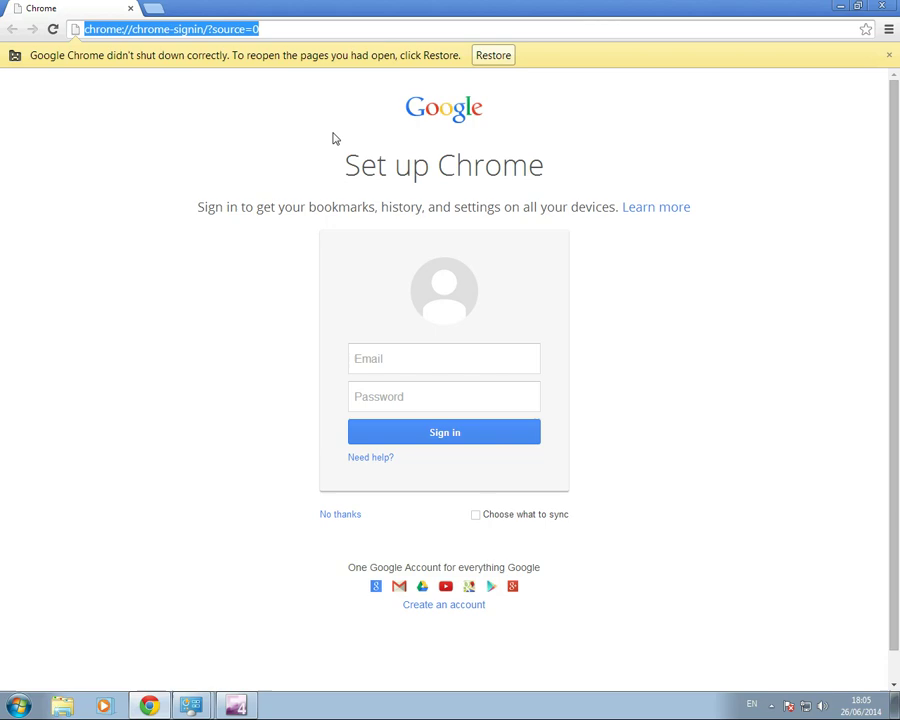
text(gcoin.)
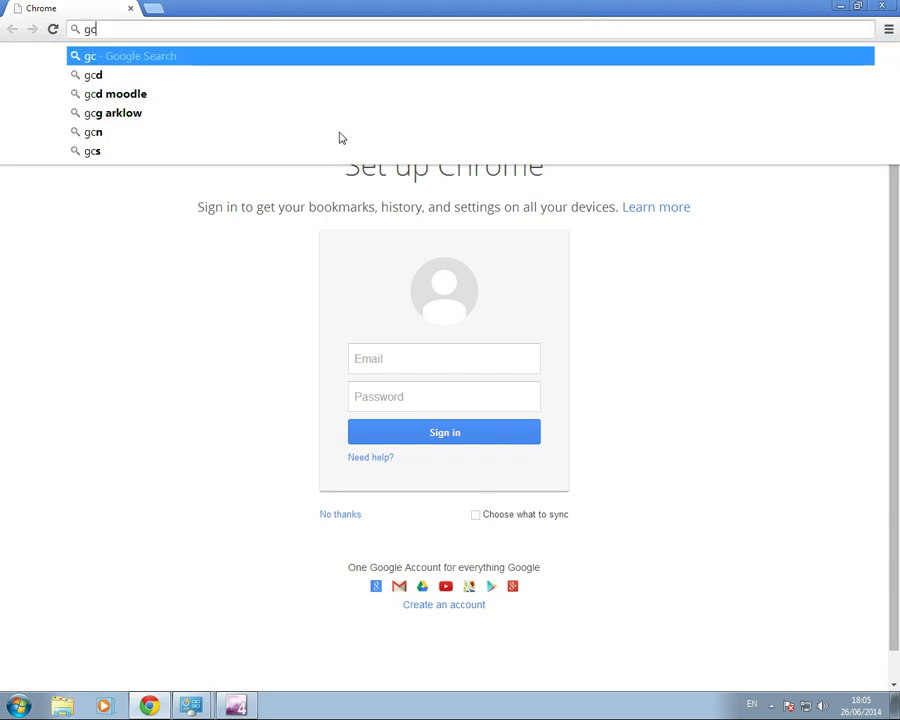
text(us)
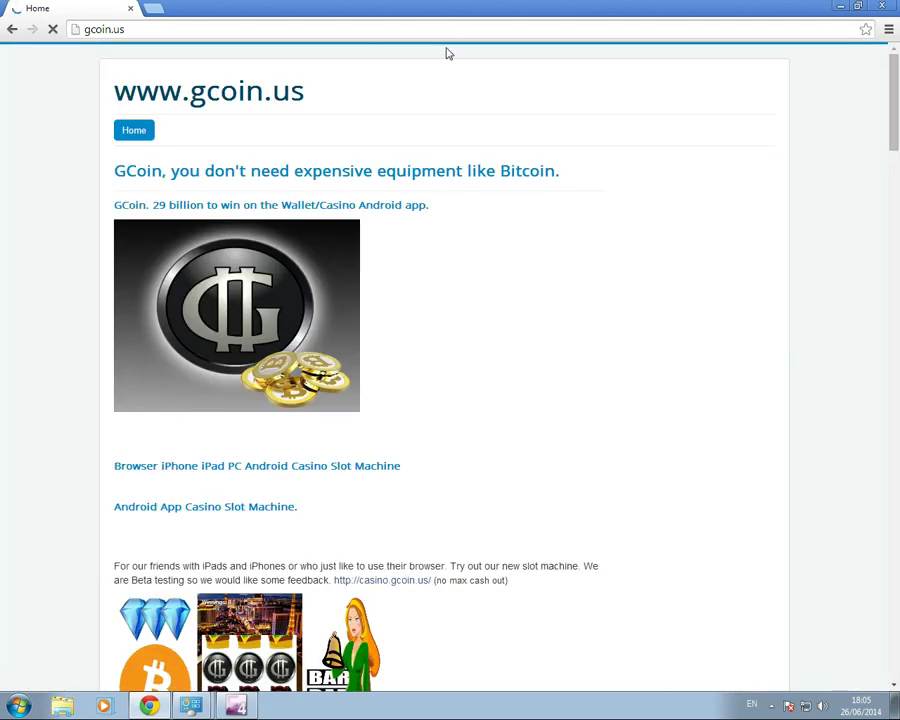
- Find the Windows Wallet entry on the GCoin home page and download its zip file
scroll(278, 490, down, 4)
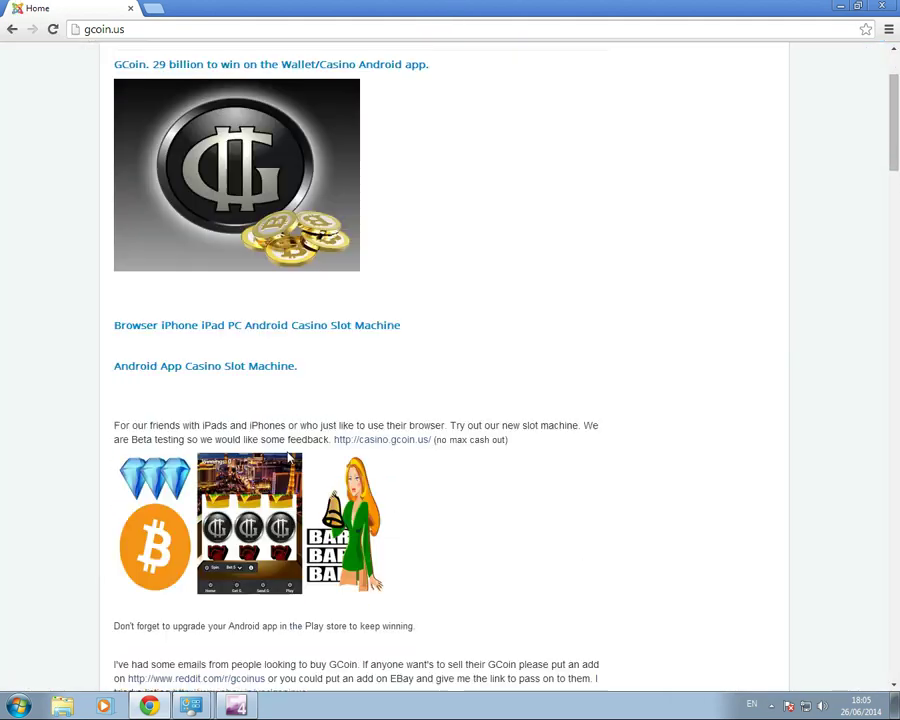
scroll(281, 485, down, 2)
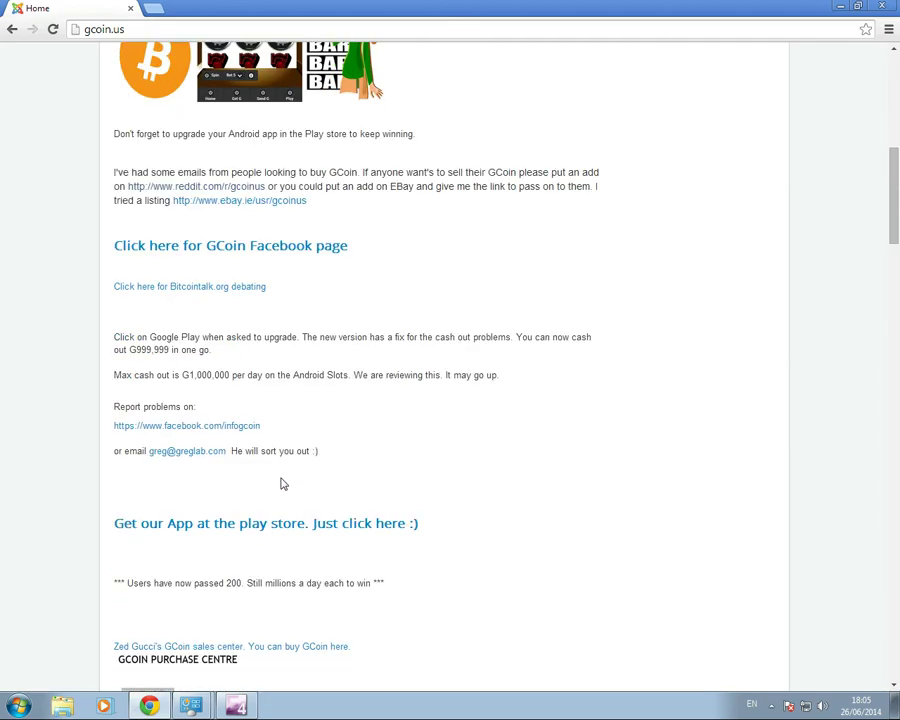
scroll(283, 481, down, 2)
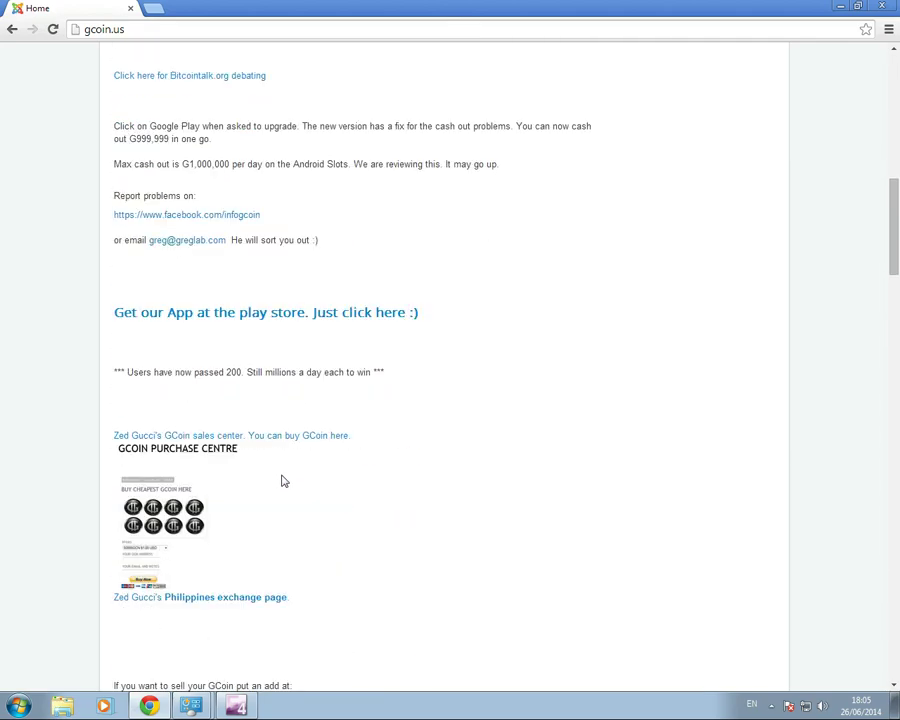
scroll(283, 481, down, 3)
scroll(283, 481, down, 7)
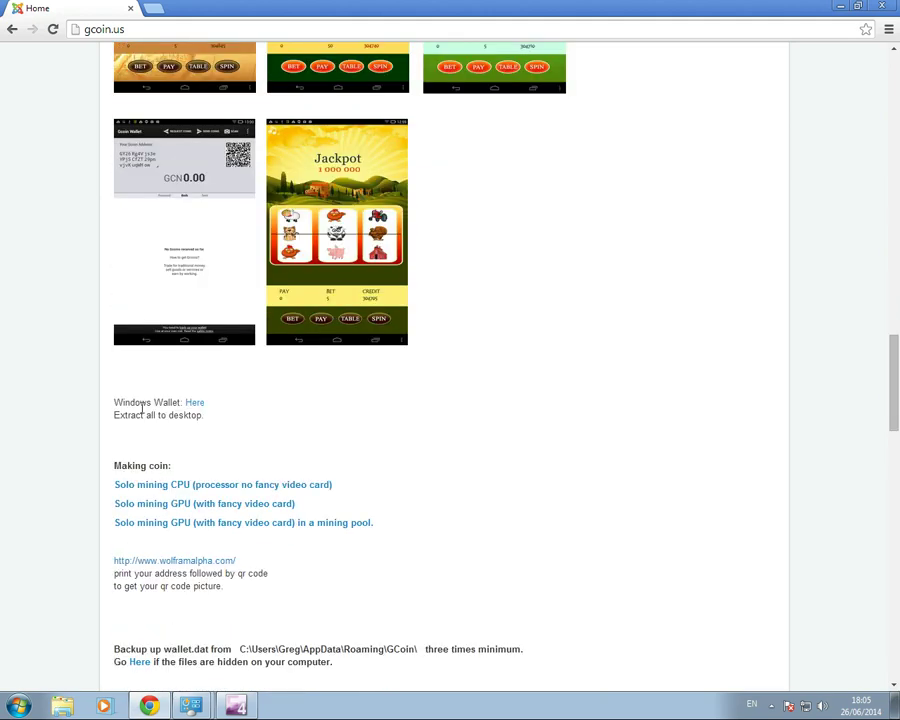
click(195, 403)
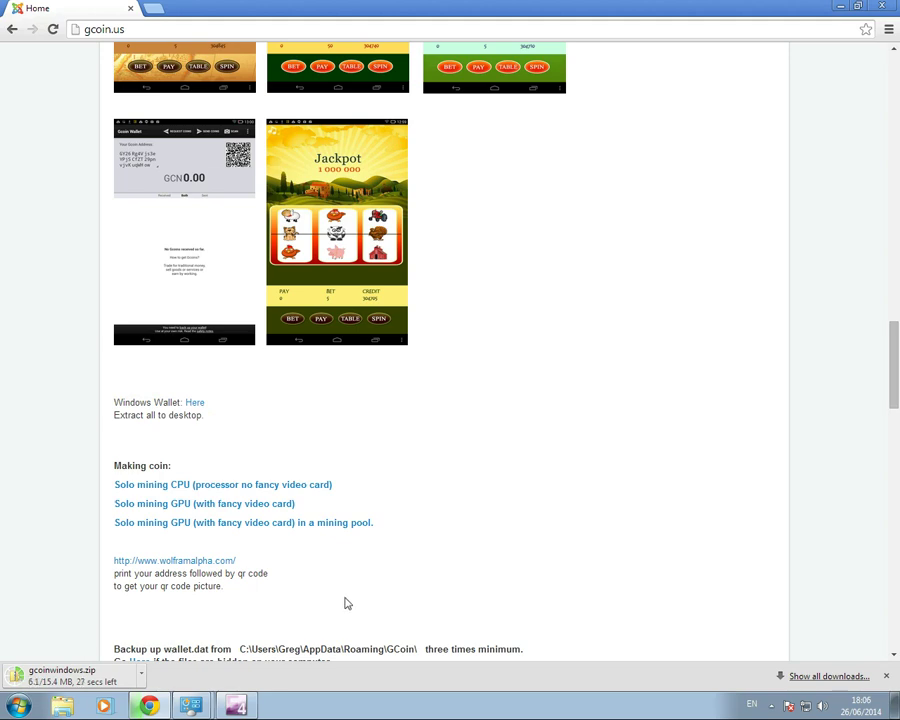
scroll(348, 600, up, 10)
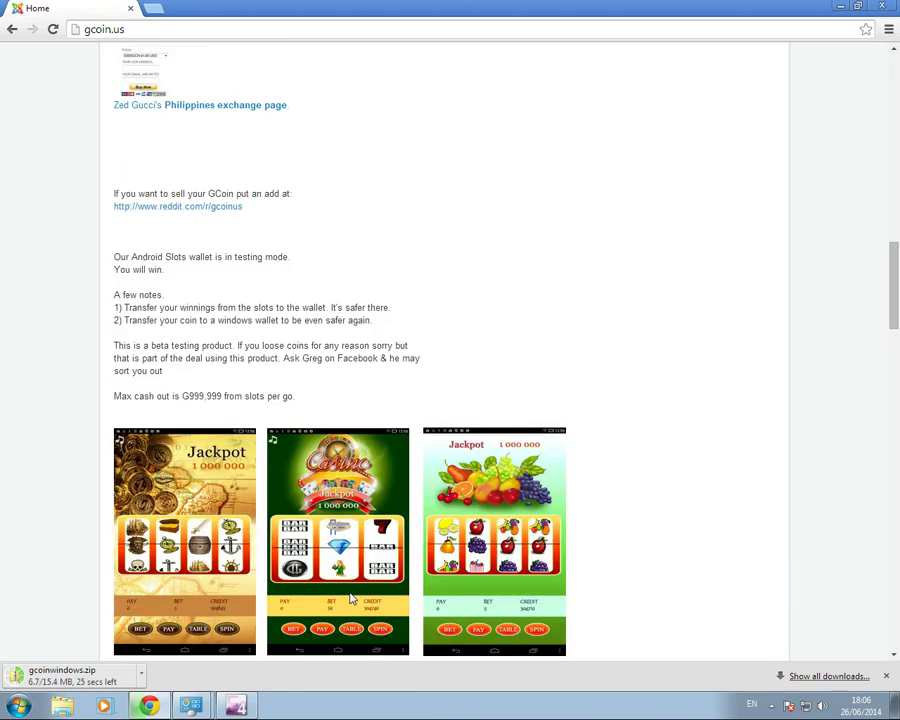
scroll(350, 591, up, 12)
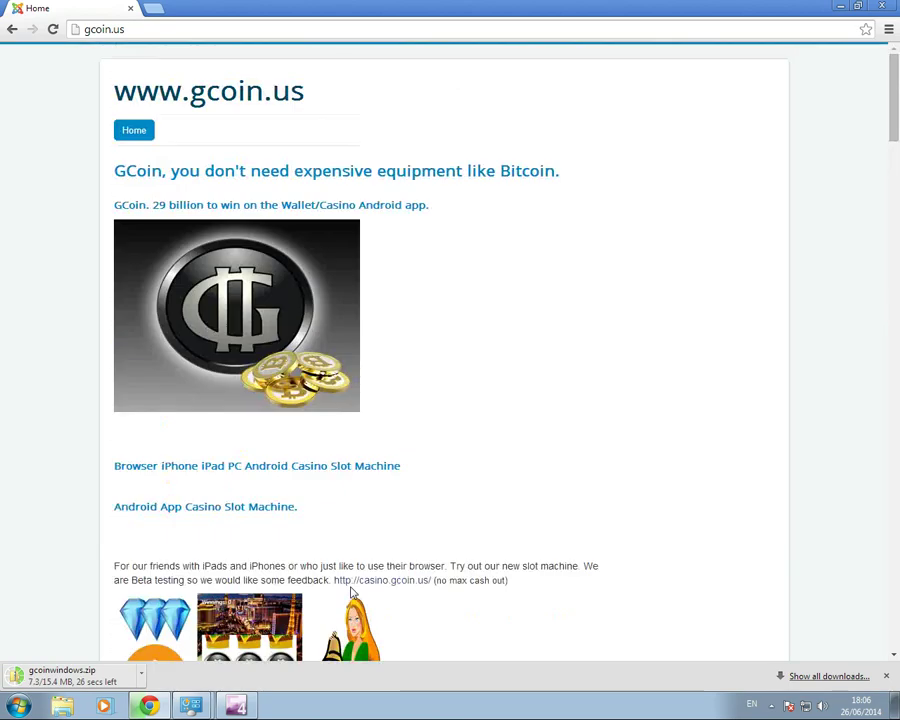
scroll(350, 588, down, 6)
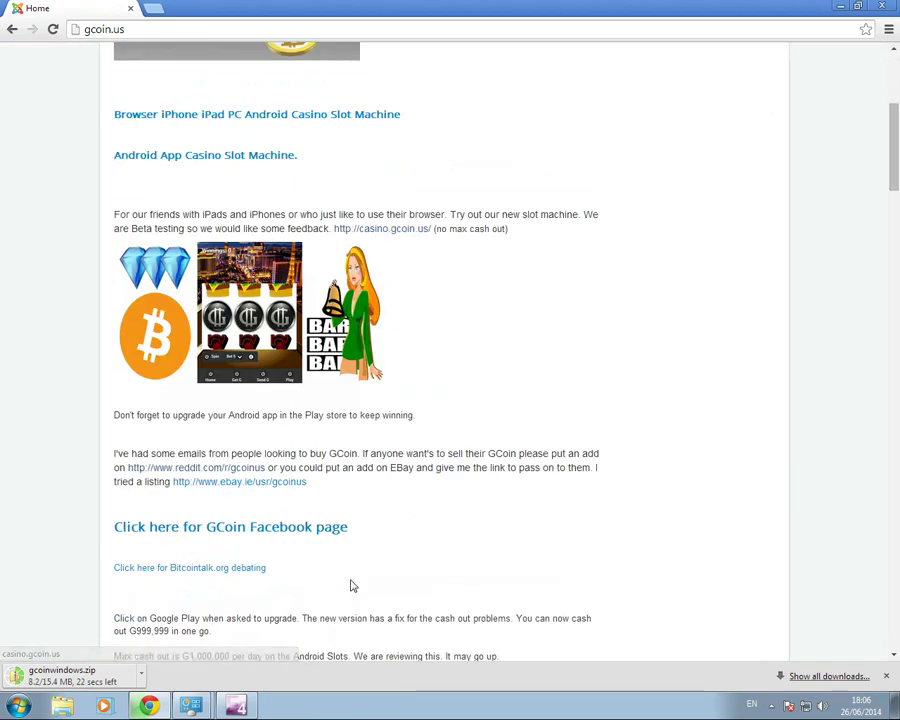
scroll(351, 583, down, 2)
scroll(350, 586, down, 2)
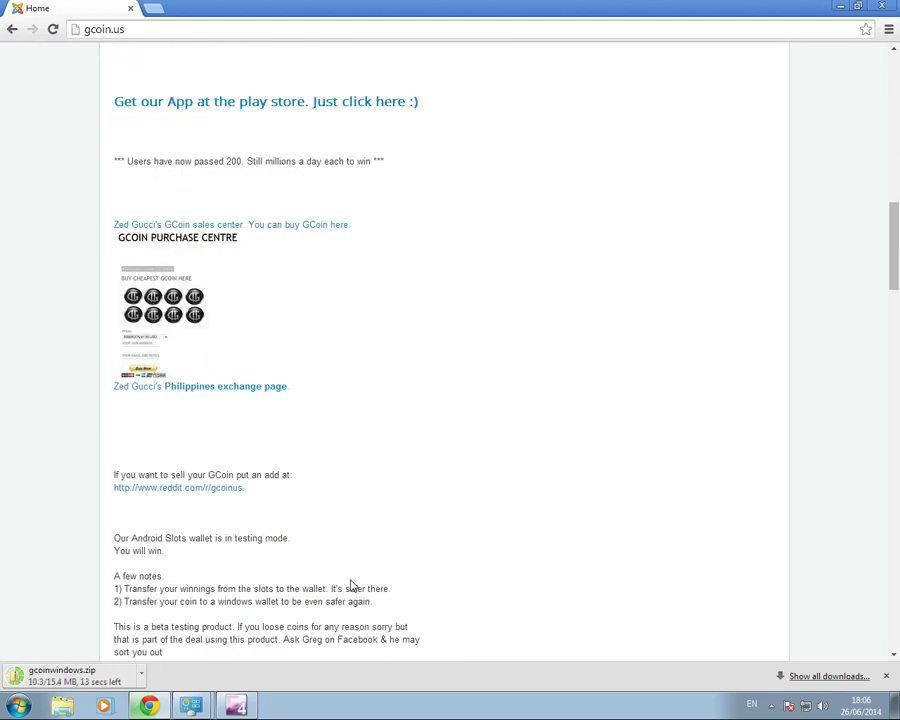
scroll(351, 585, down, 3)
scroll(349, 587, down, 5)
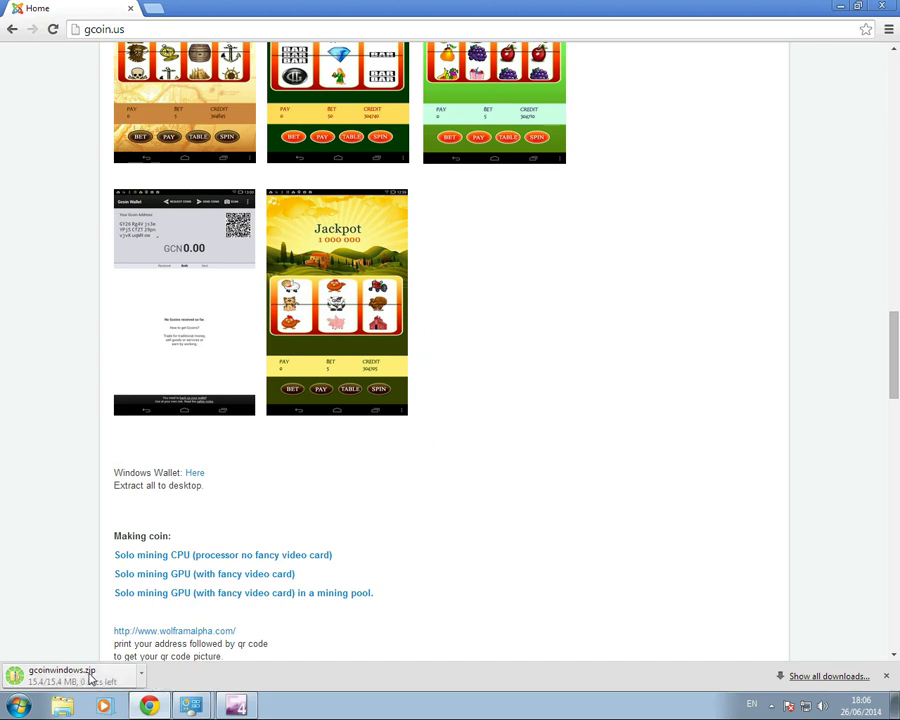
- Open the downloaded gcoinwindows.zip and extract all of its files to the Desktop
click(92, 678)
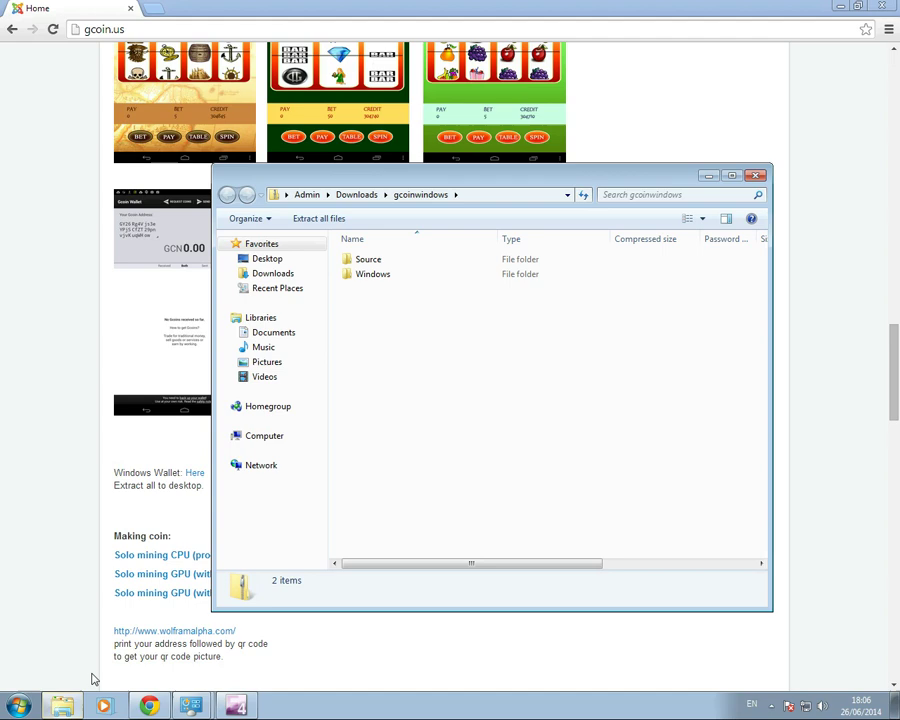
double_click(380, 277)
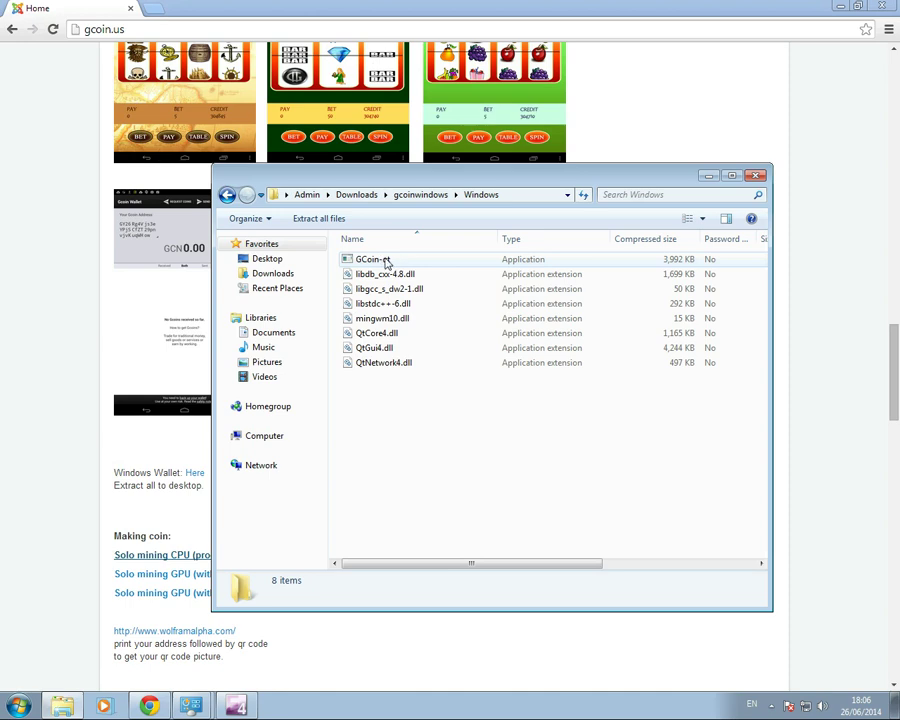
double_click(386, 261)
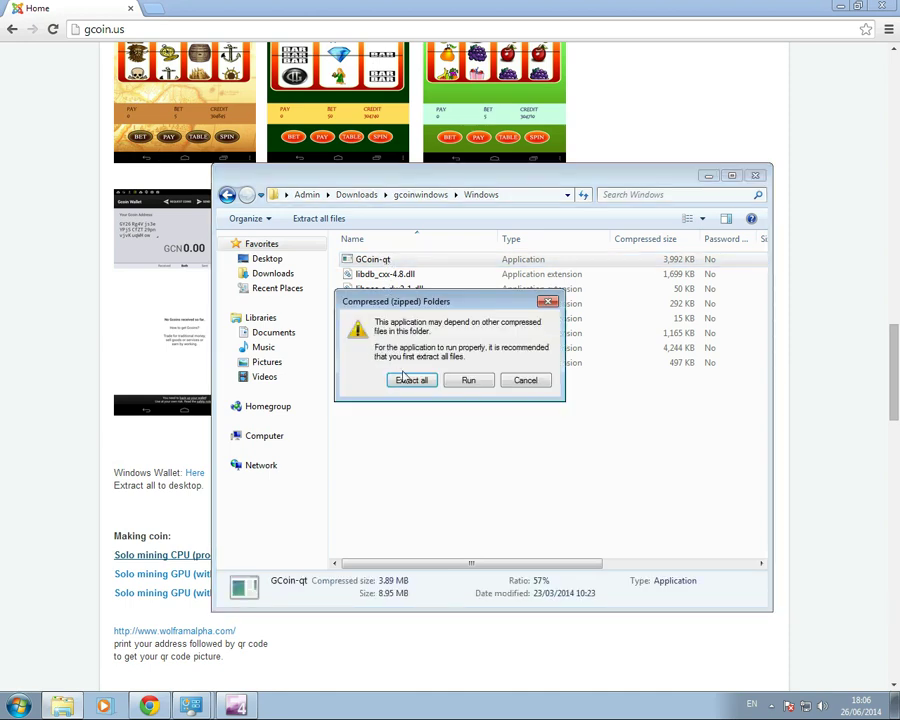
click(414, 381)
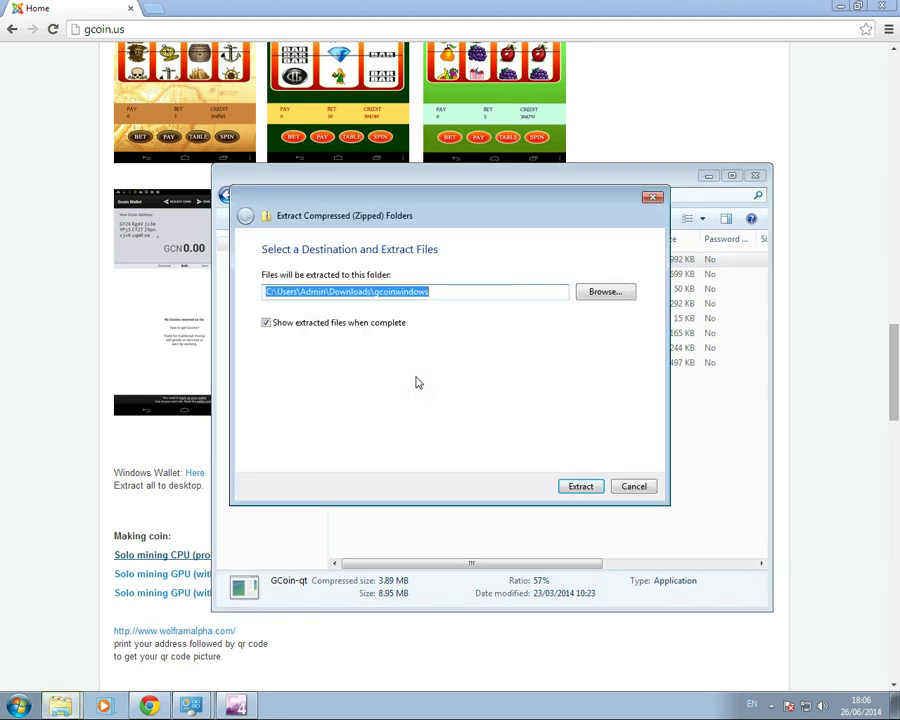
click(597, 290)
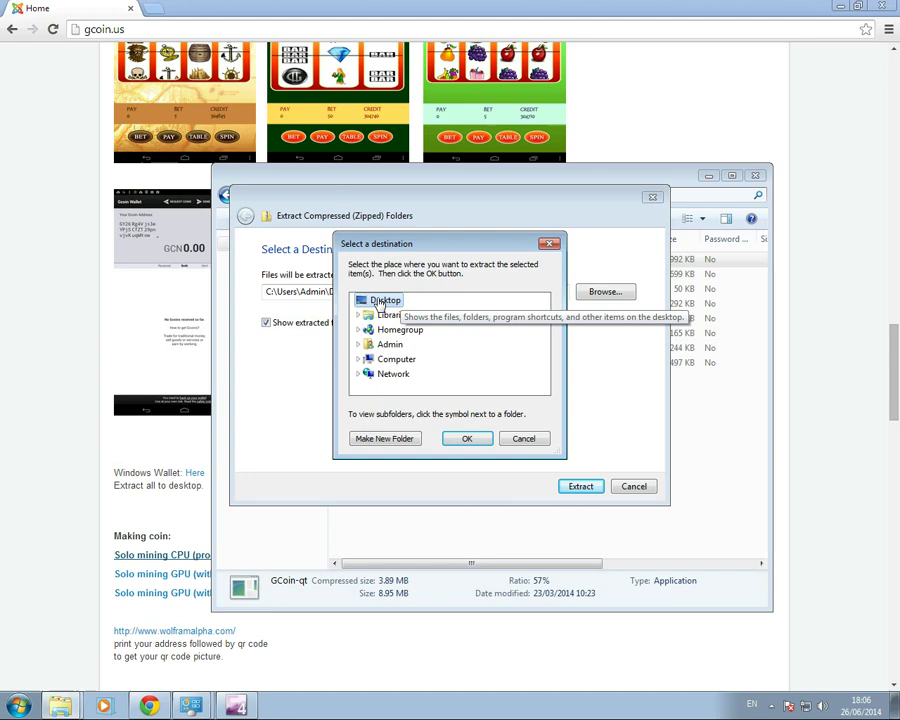
click(467, 438)
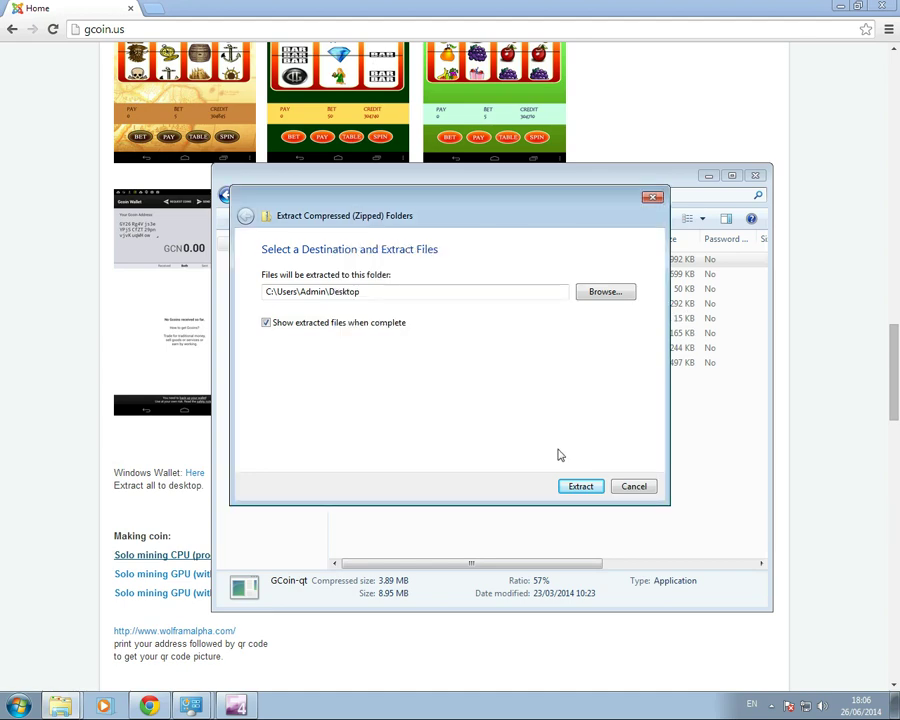
click(578, 487)
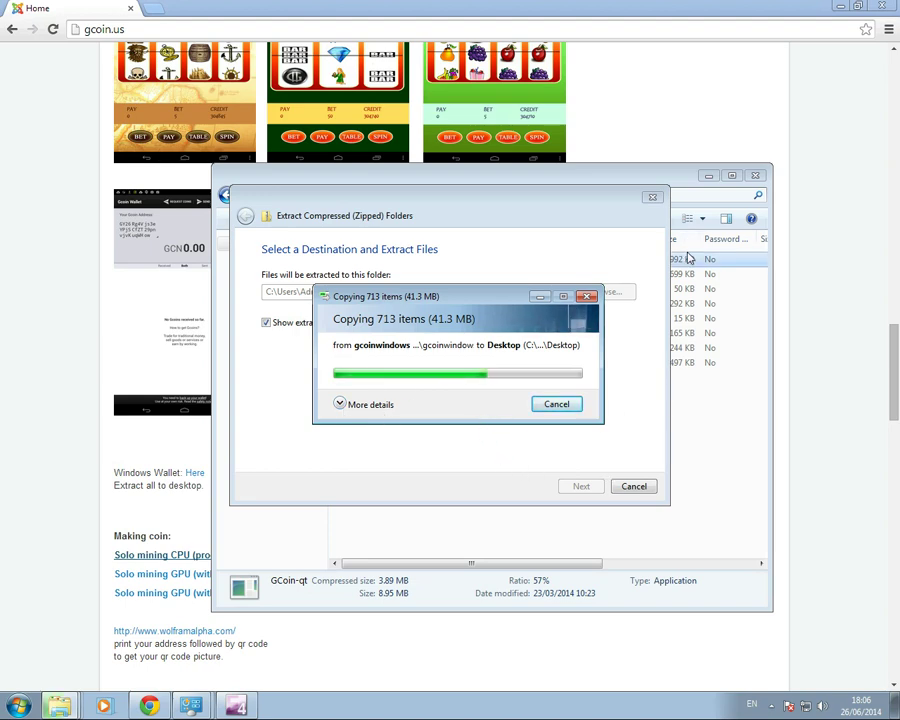
- Minimize the browser and both Explorer windows to clear the view of the desktop
click(841, 6)
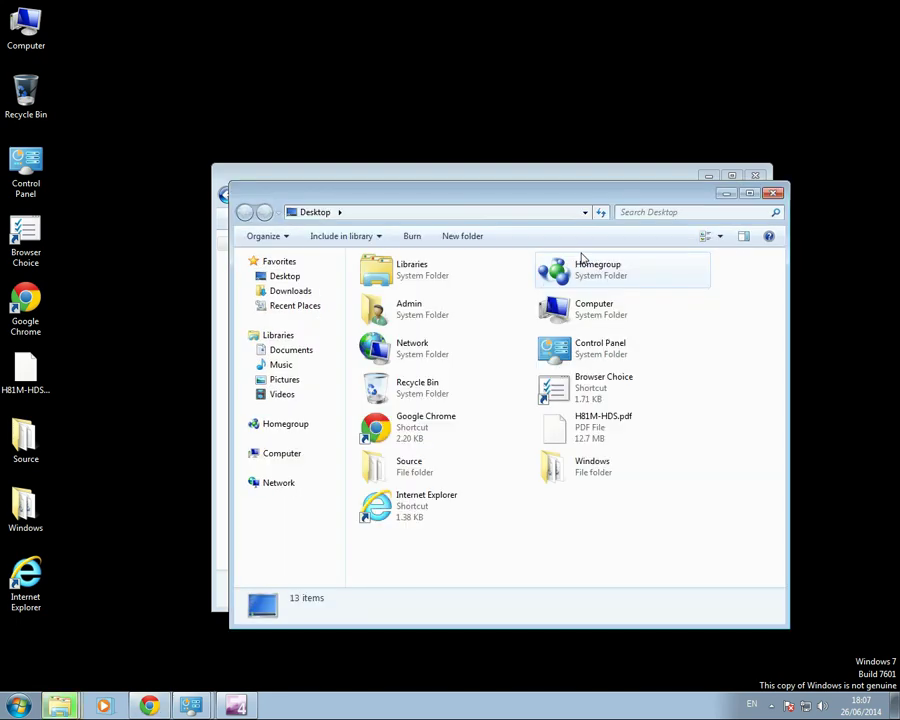
click(725, 191)
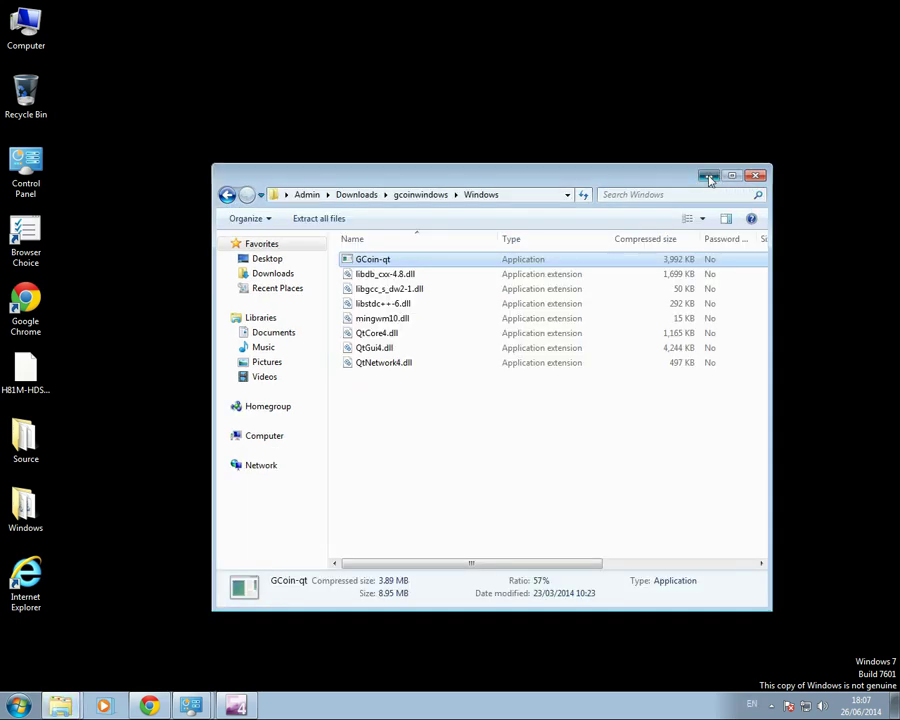
click(709, 176)
- Run GCoin-qt from the extracted Windows folder on the desktop and allow it through the firewall on private networks
double_click(22, 510)
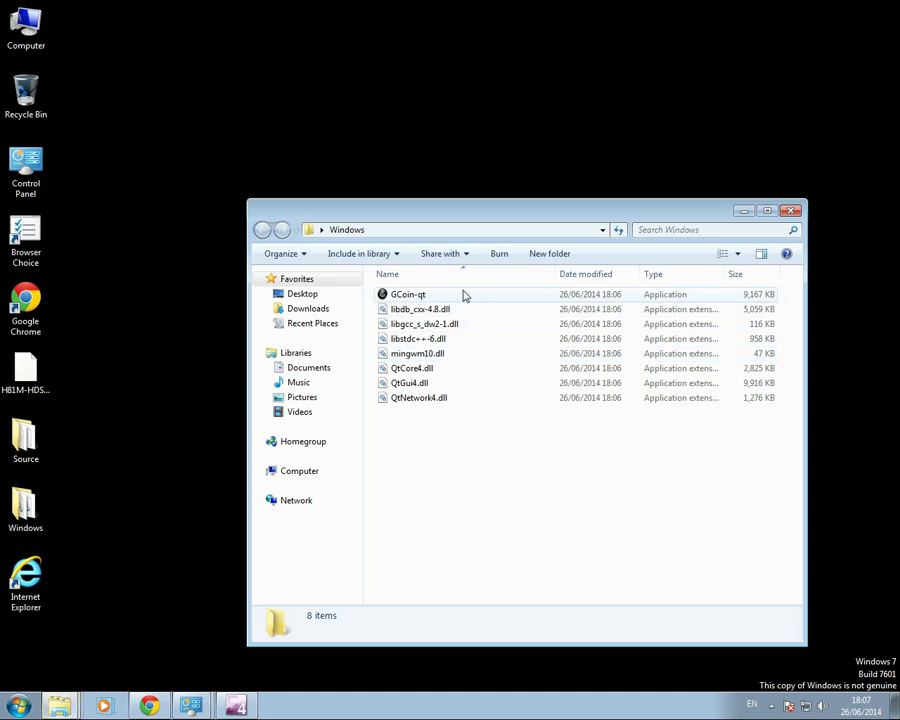
click(418, 296)
double_click(420, 296)
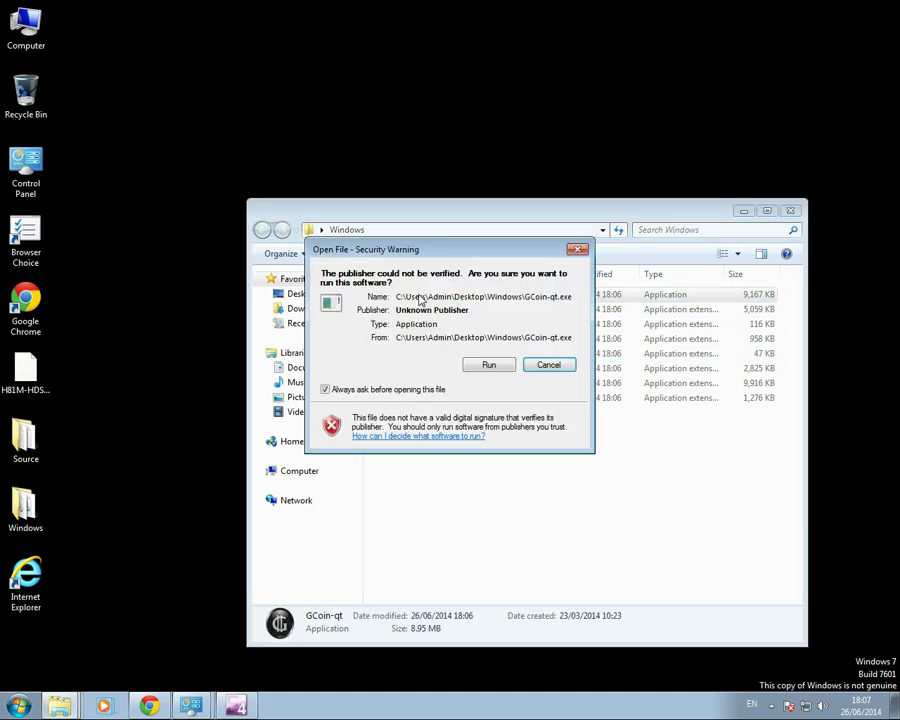
click(487, 365)
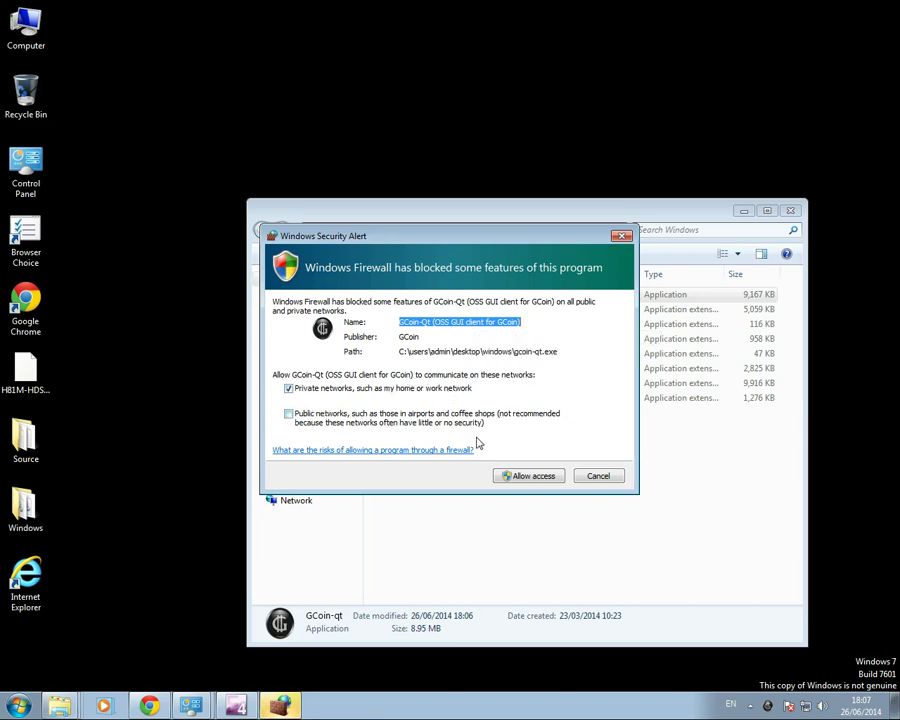
click(525, 477)
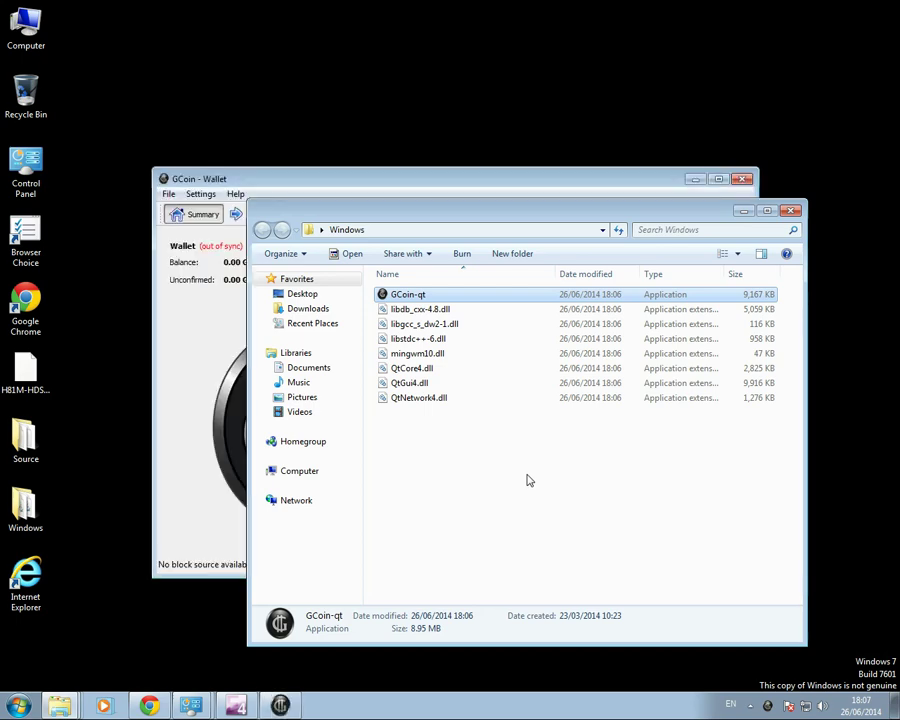
click(745, 212)
drag(420, 166, 460, 147)
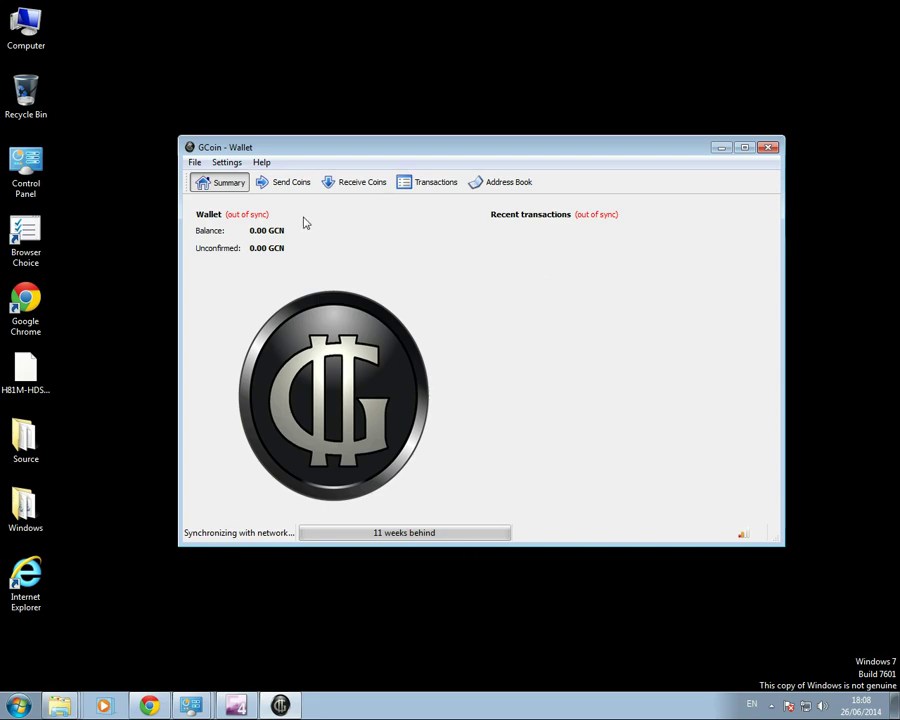
- In the GCoin wallet's debug console, list the available commands with help and run setgenerate true-1
click(262, 164)
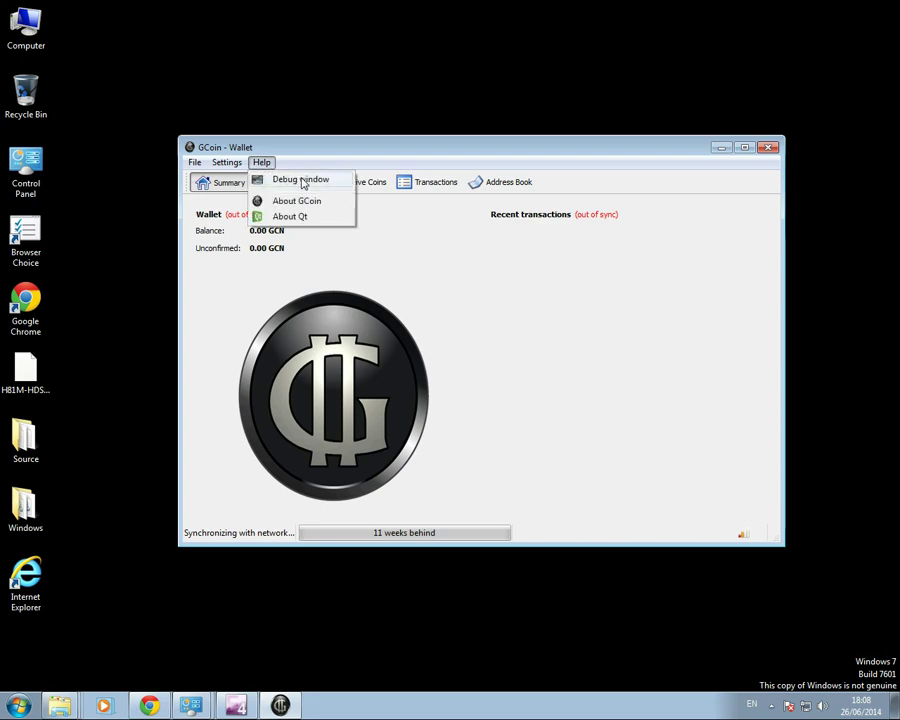
click(302, 180)
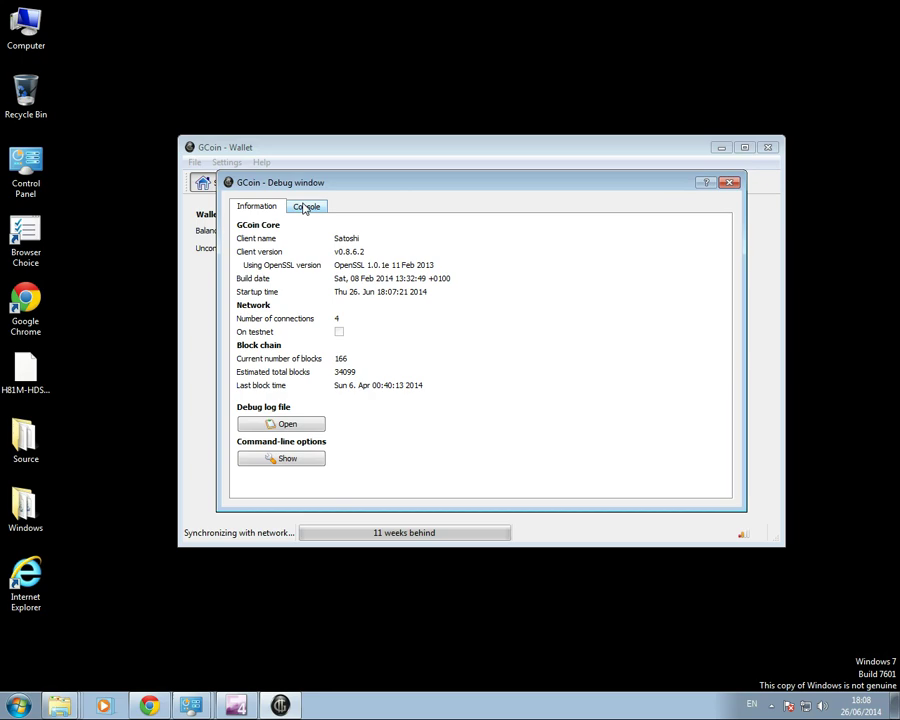
click(305, 208)
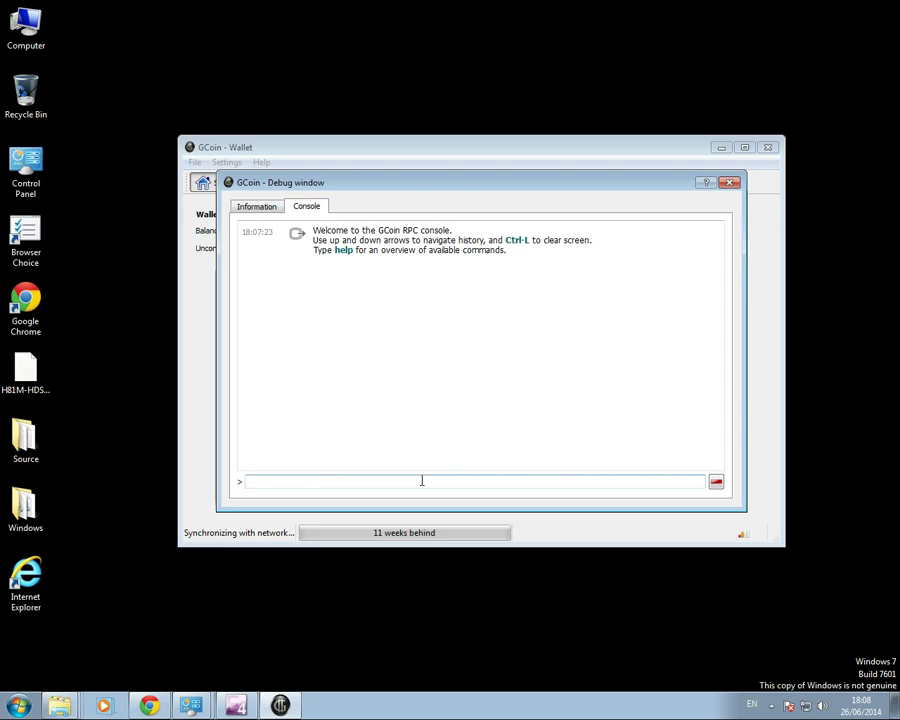
text(help)
key(Return)
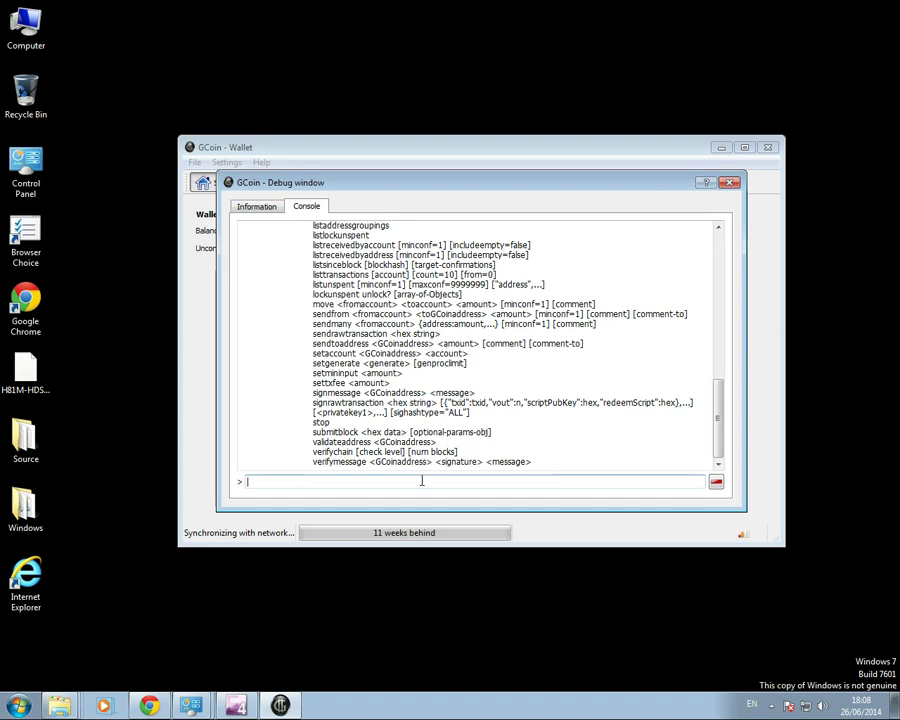
text(setgenerate true -1)
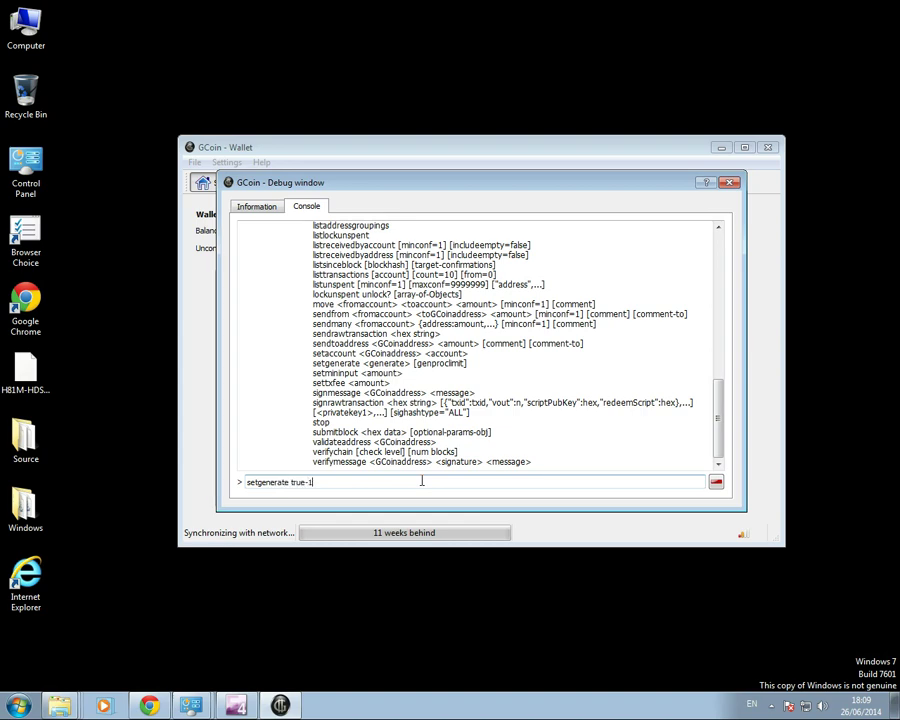
key(Return)
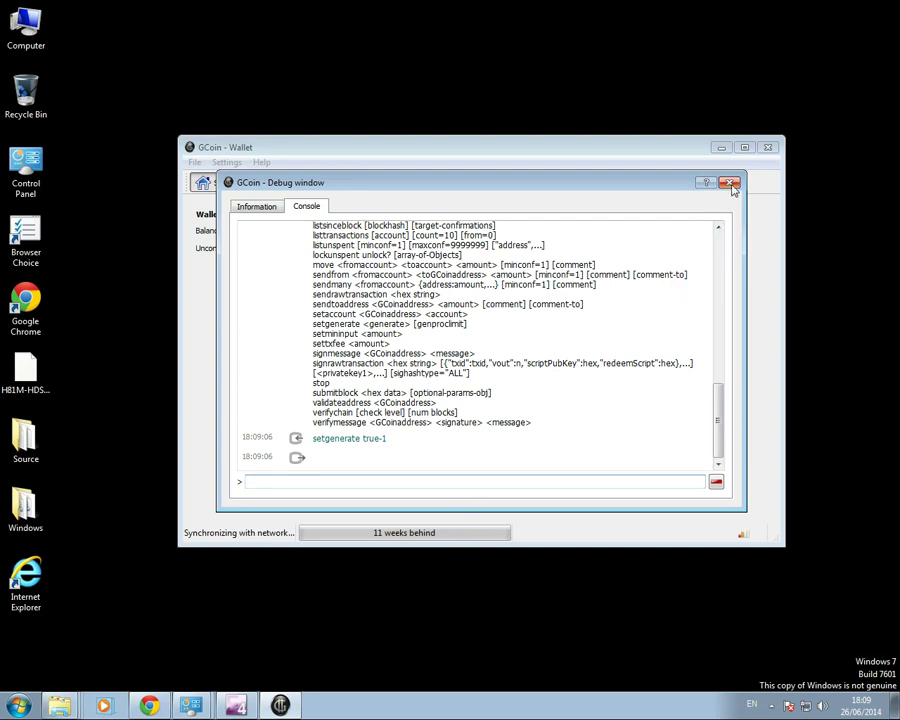
- Move the GCoin debug window clear of the wallet summary and open Local Disk (C:) from Computer
drag(635, 182, 552, 643)
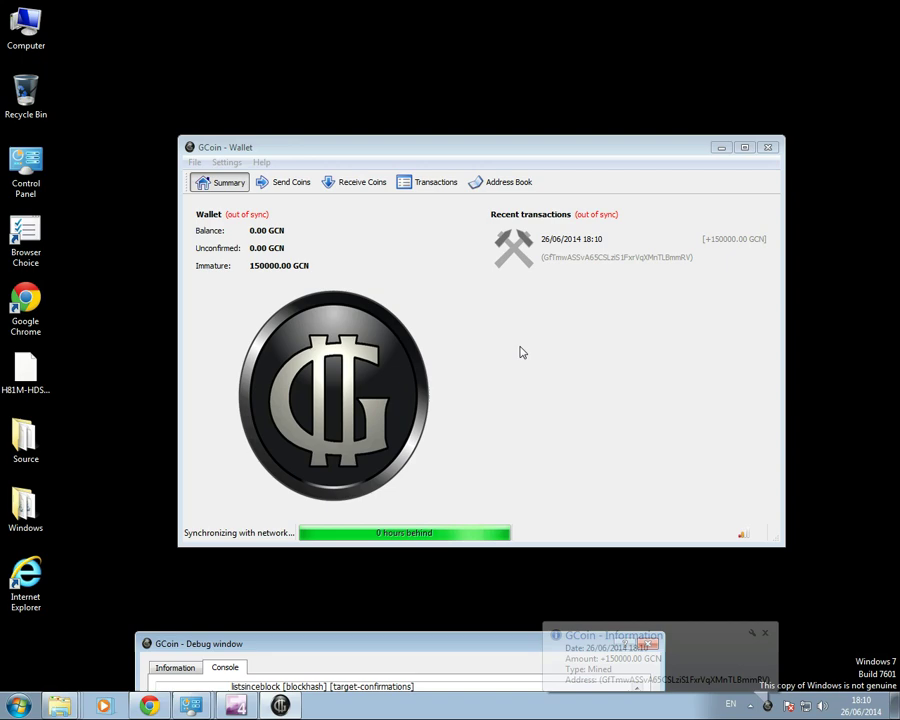
double_click(30, 28)
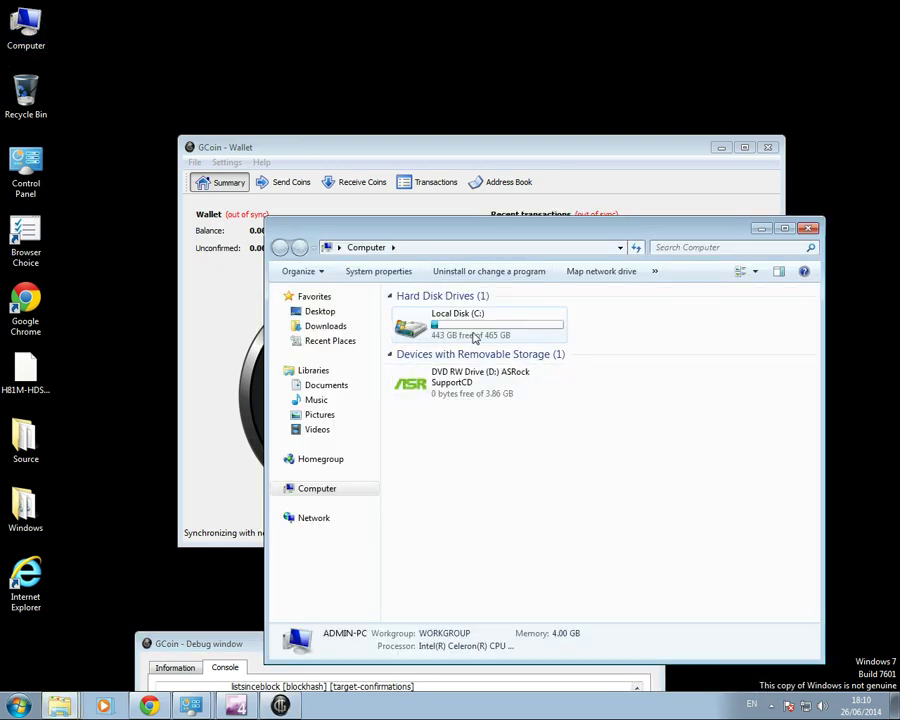
double_click(474, 336)
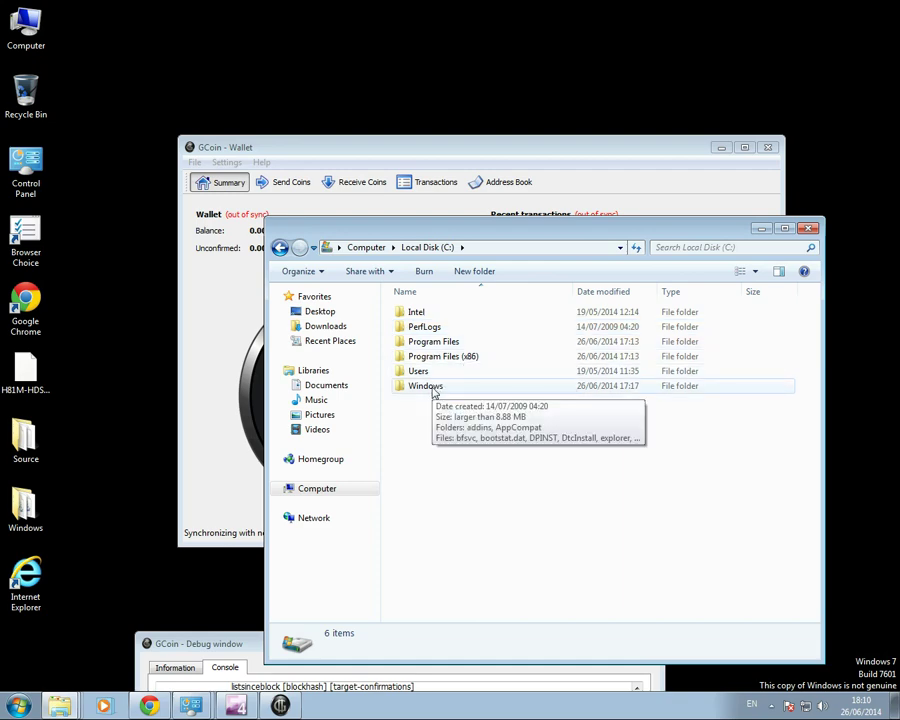
double_click(433, 393)
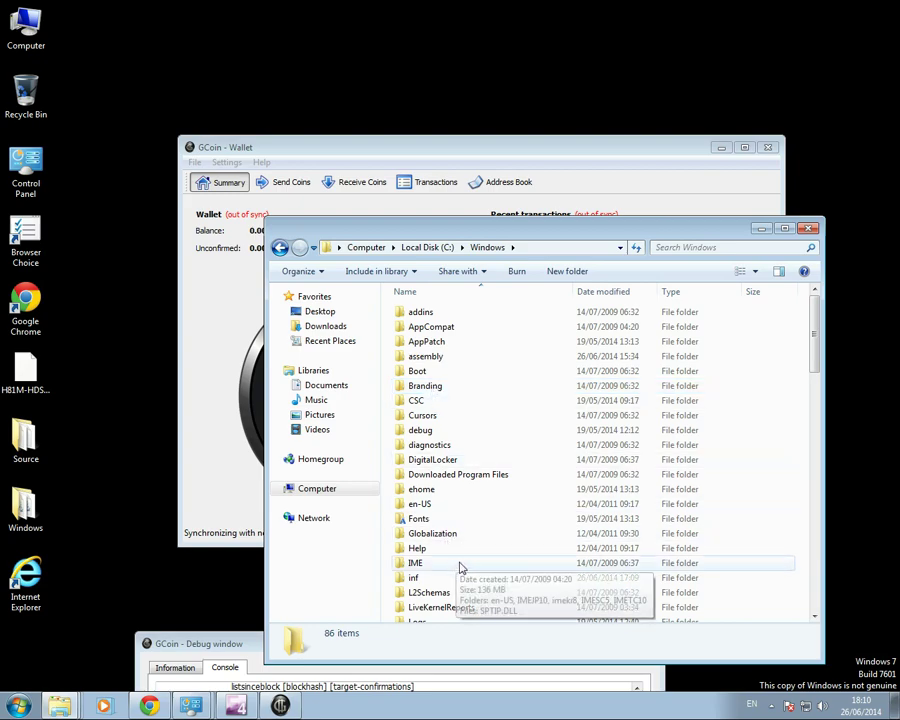
scroll(474, 538, down, 3)
scroll(474, 540, down, 7)
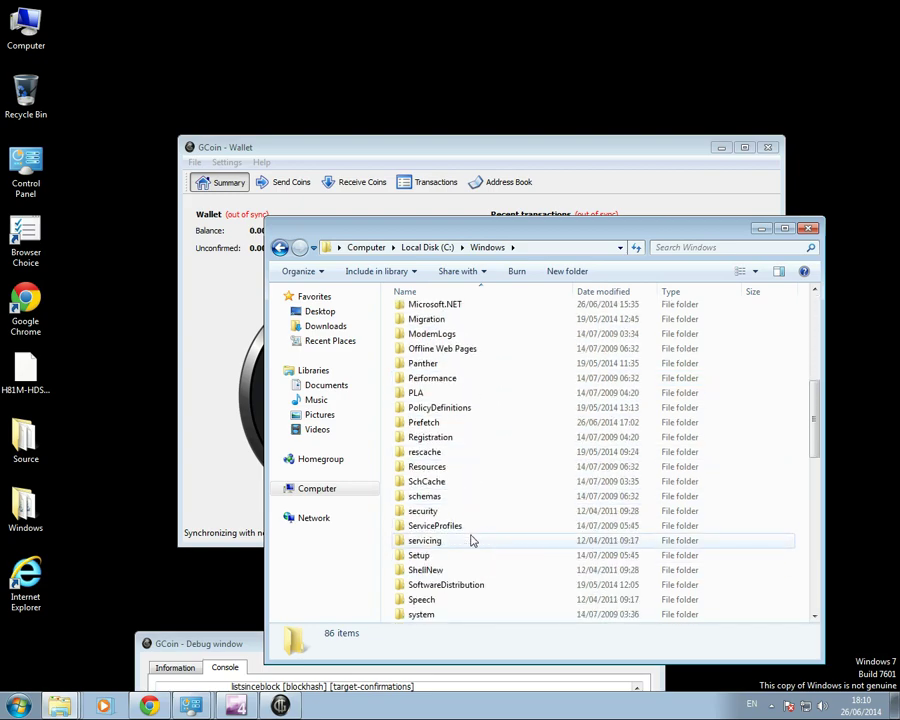
scroll(474, 540, down, 5)
scroll(473, 536, up, 15)
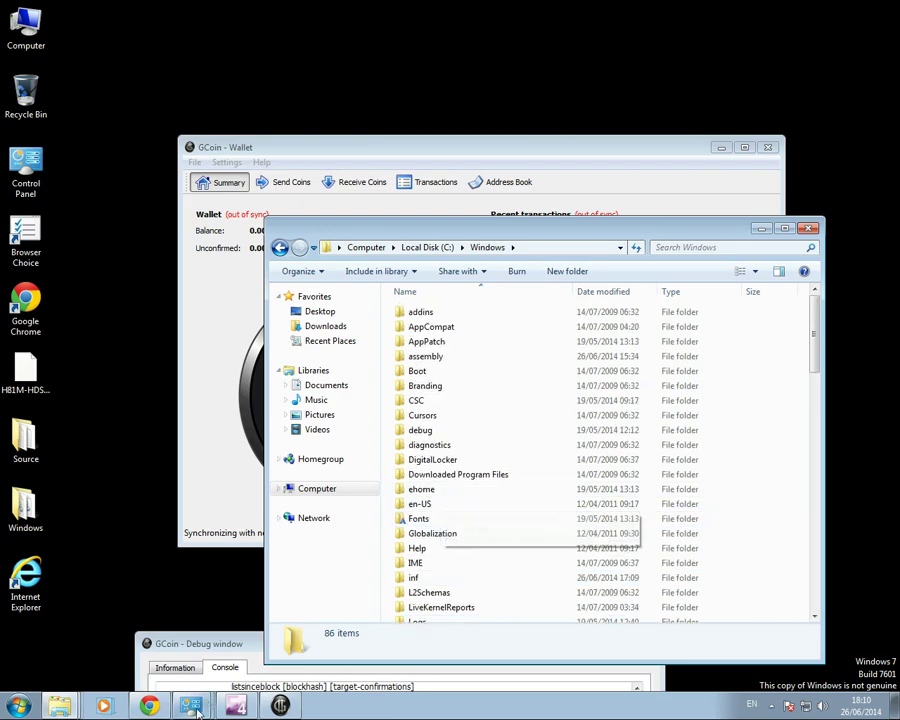
- Check the gcoin.us page for the folder path from which wallet.dat has to be backed up
click(150, 706)
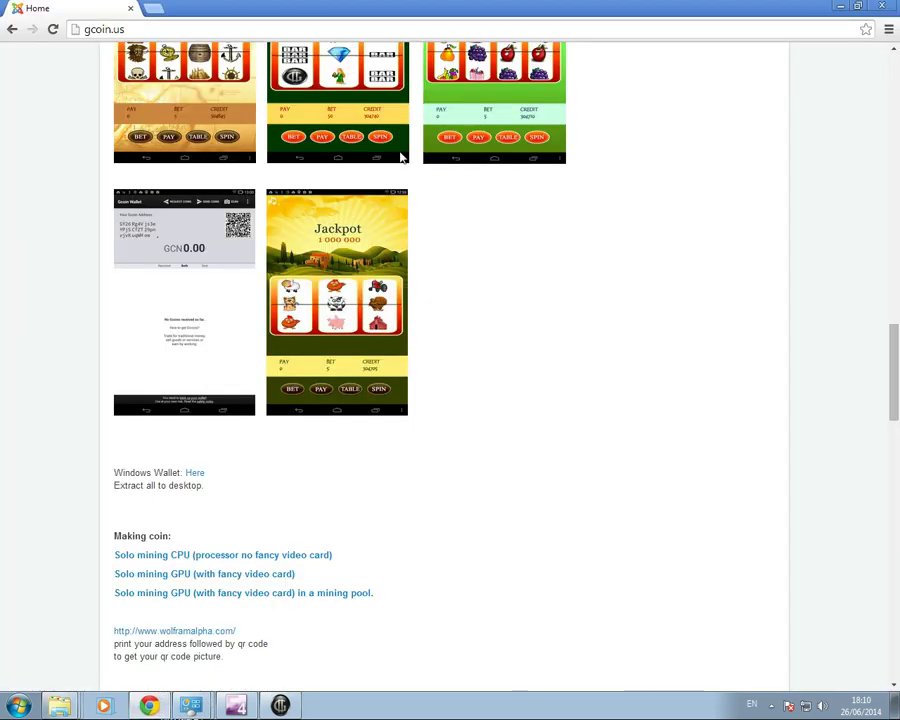
scroll(338, 508, down, 3)
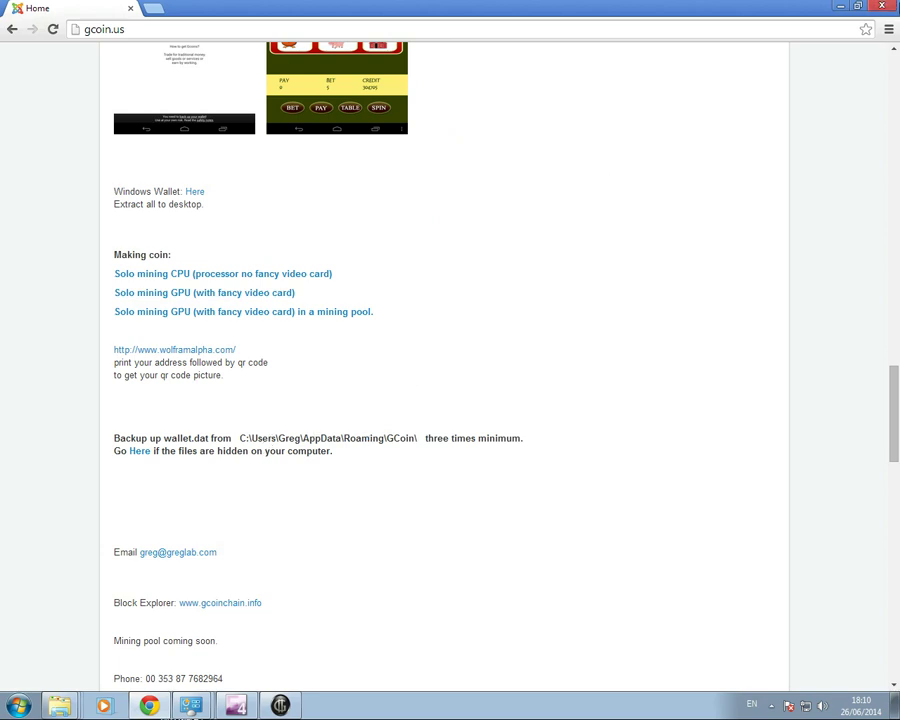
click(841, 7)
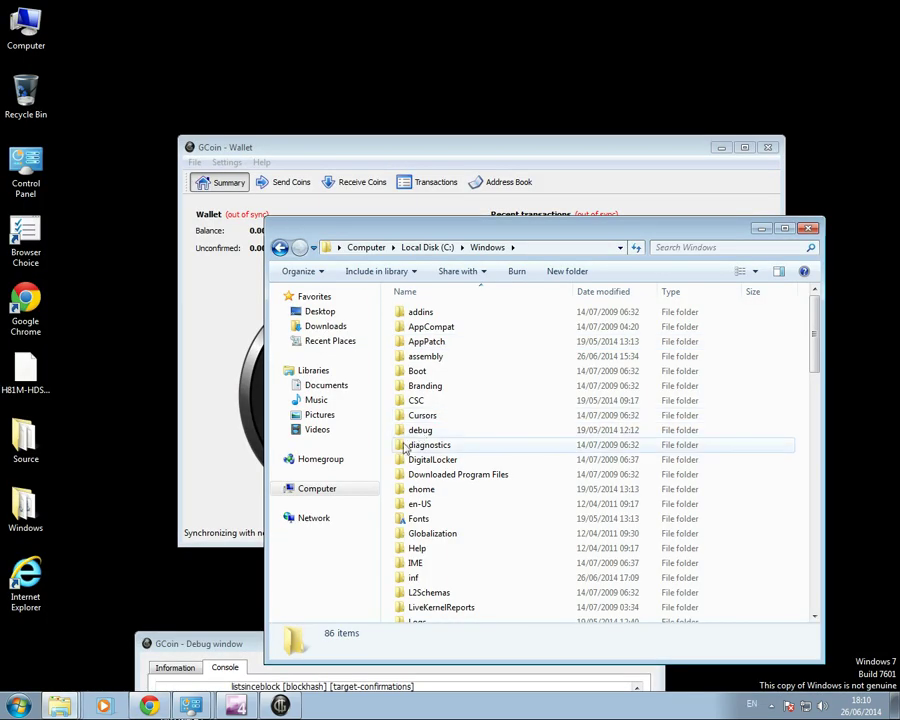
- Go back to Local Disk (C:) and open the Admin folder inside Users
click(427, 247)
double_click(428, 372)
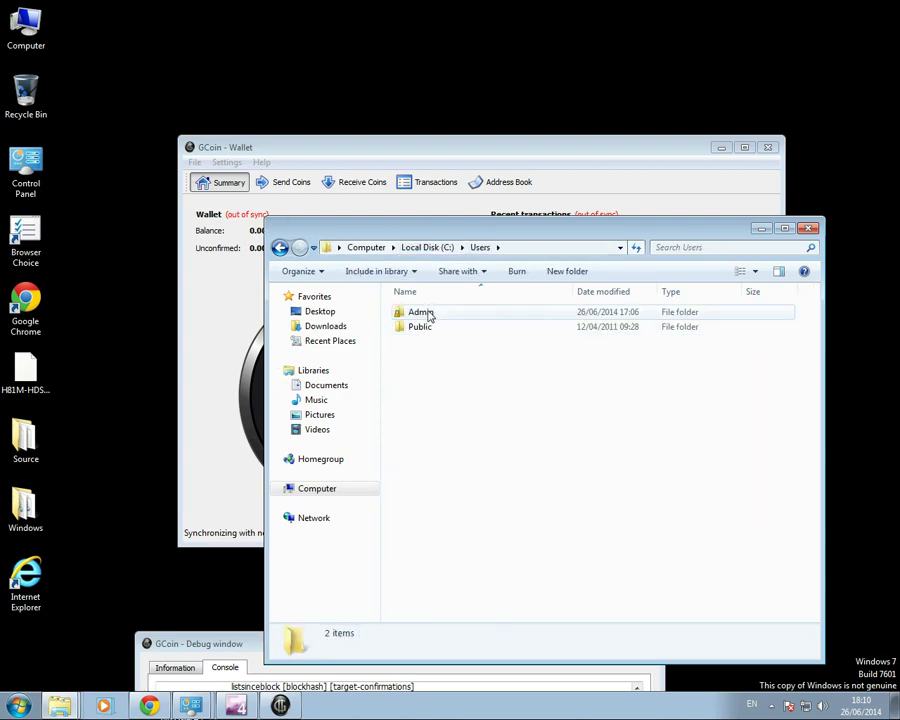
double_click(424, 314)
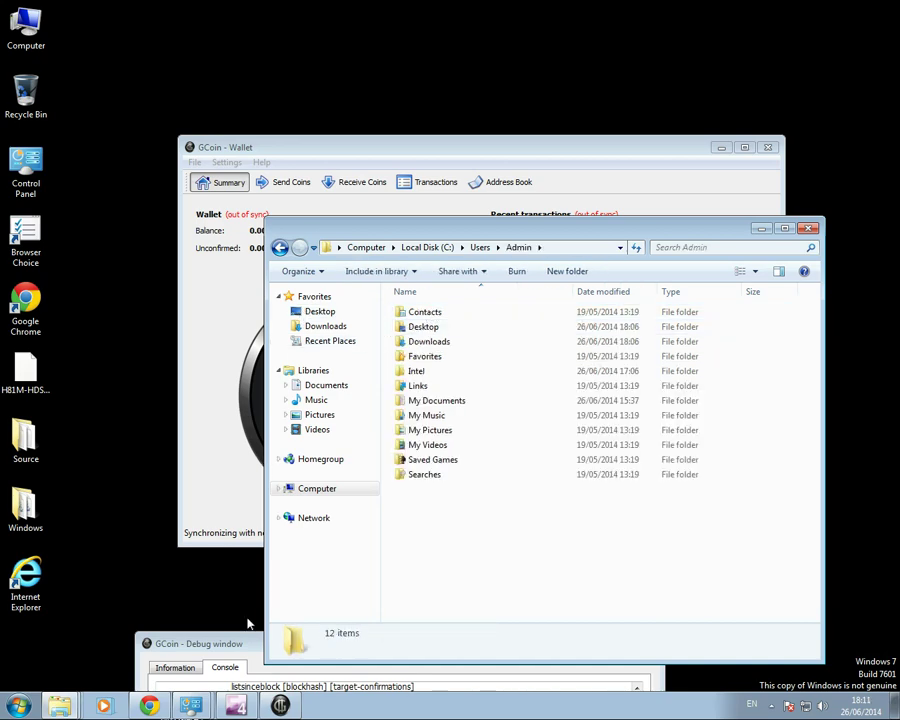
- Return to gcoin.us in the browser and look through the Solo mining CPU guide for folder instructions
click(148, 707)
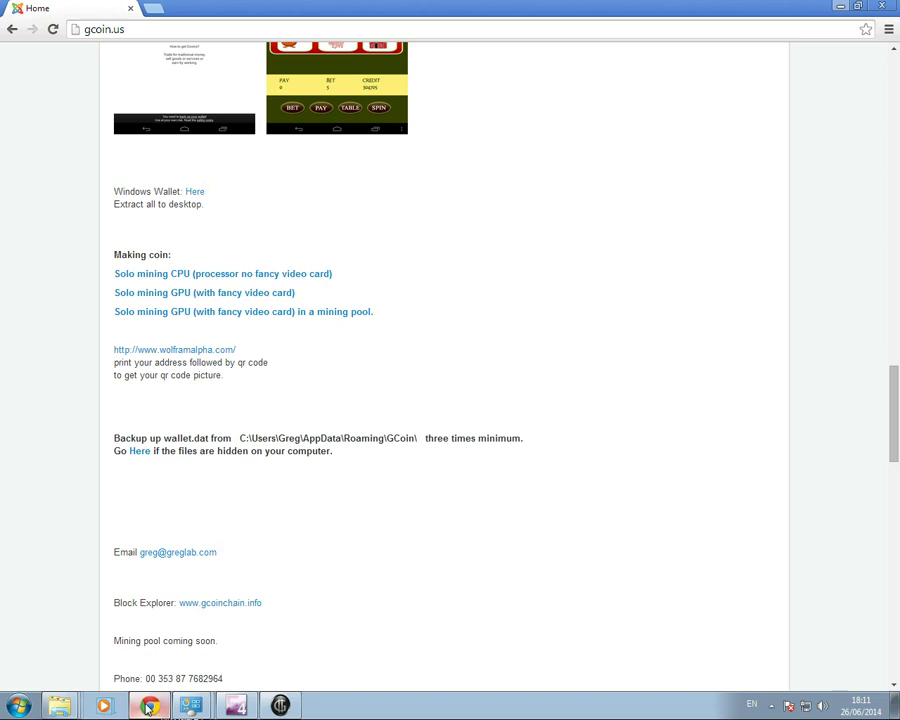
click(148, 707)
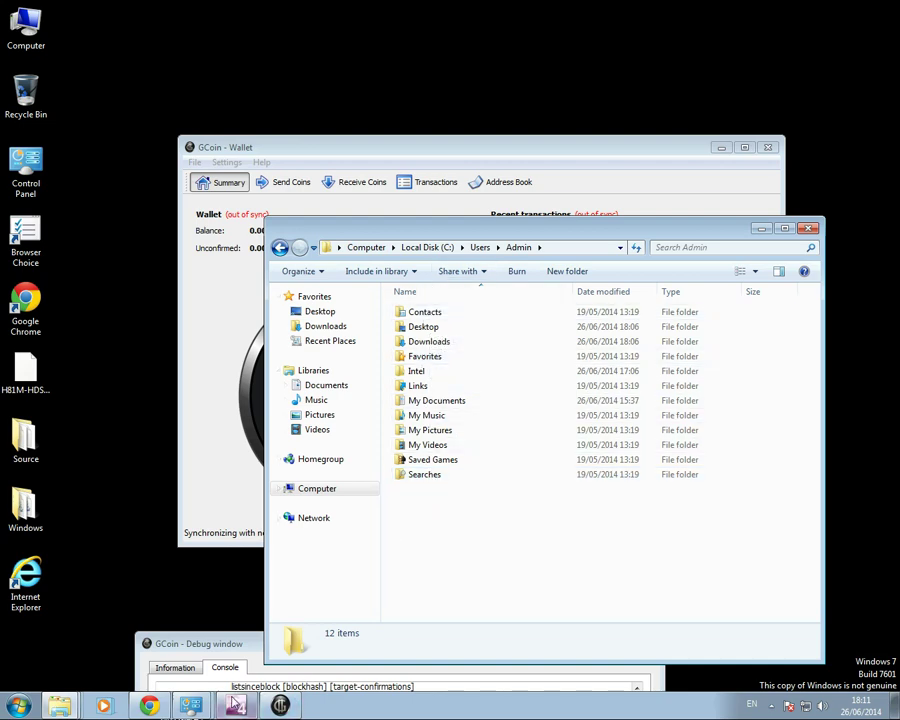
click(152, 706)
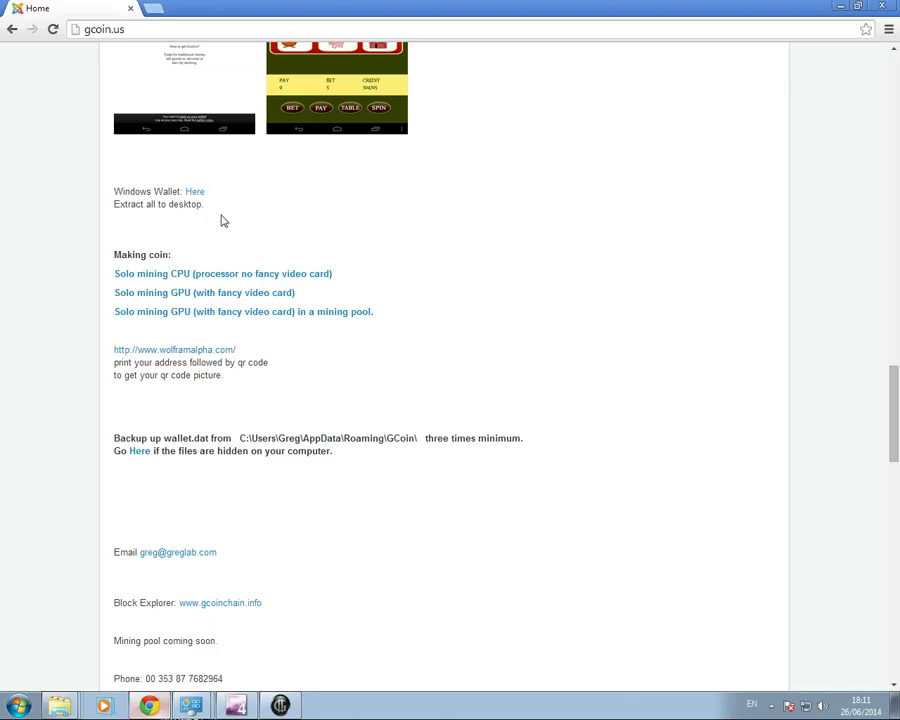
click(240, 276)
scroll(398, 487, down, 2)
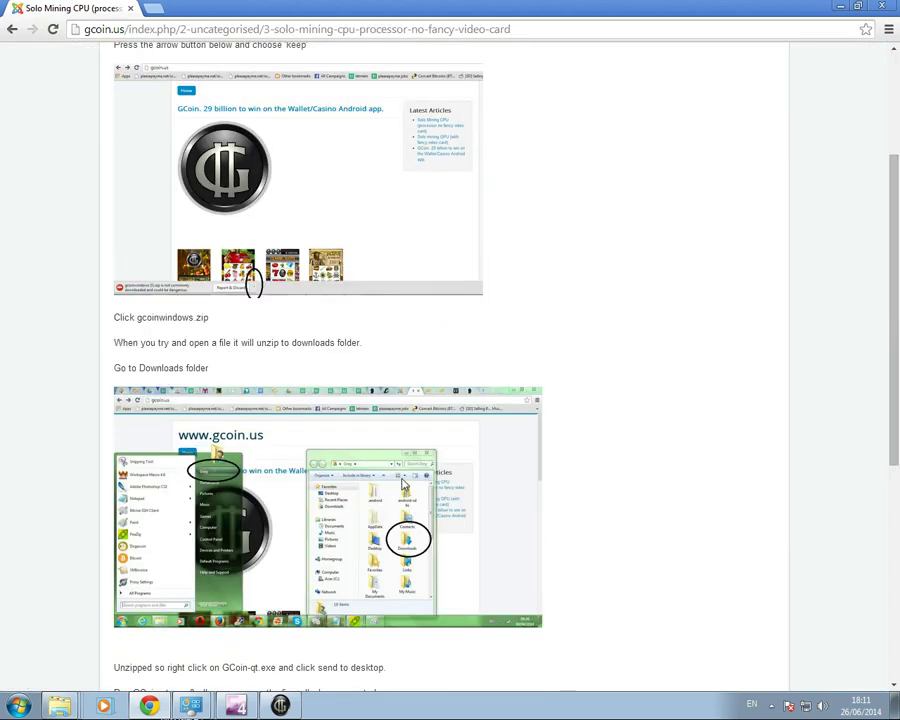
scroll(403, 483, down, 4)
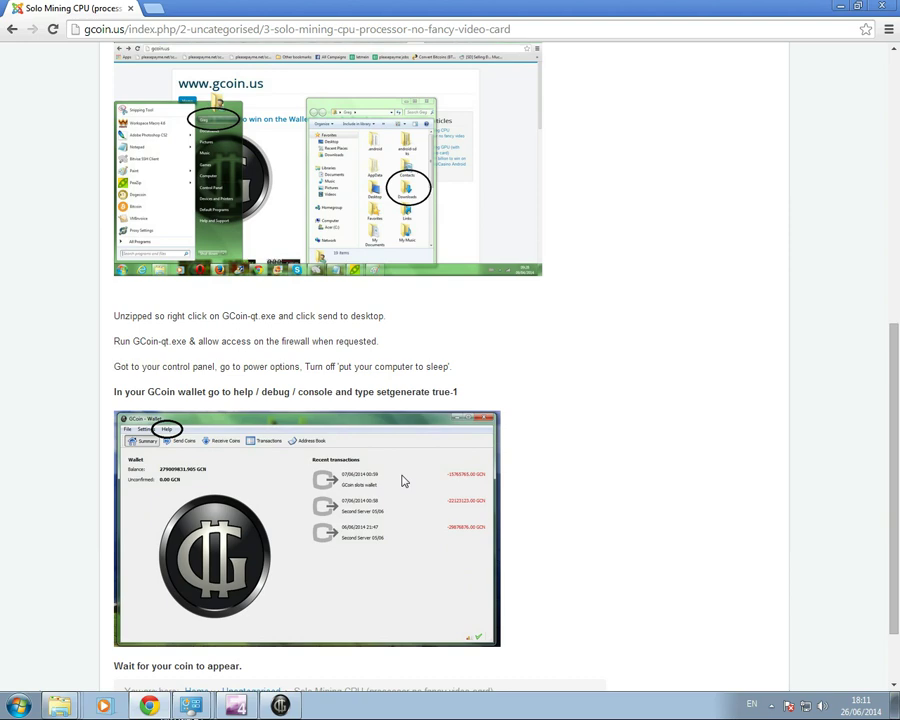
scroll(403, 482, down, 1)
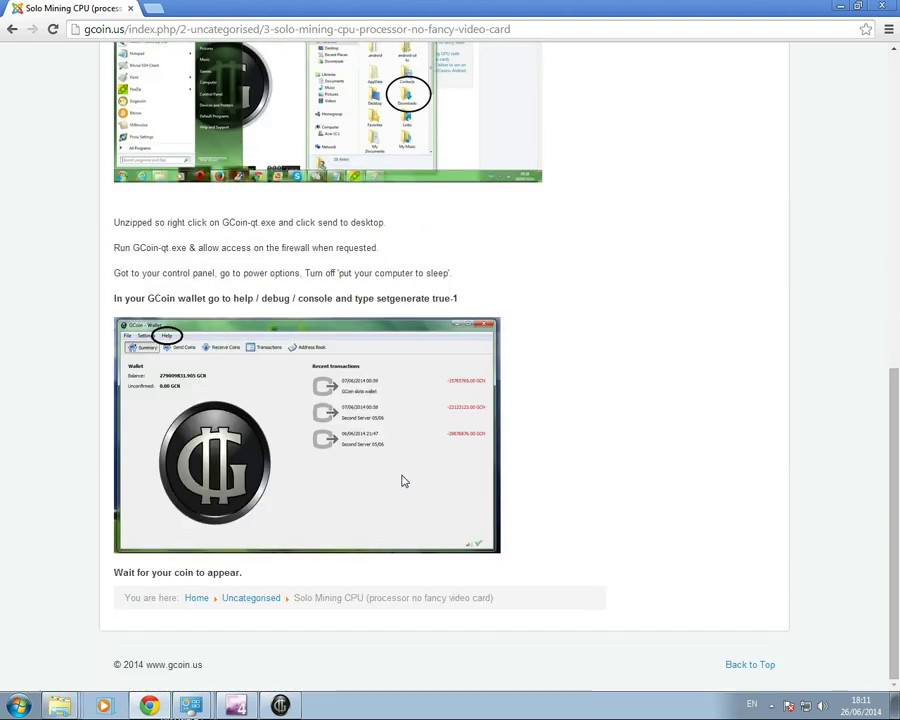
- Go back and read the Solo mining GPU guide's instructions for showing hidden folders in Windows 7
click(12, 29)
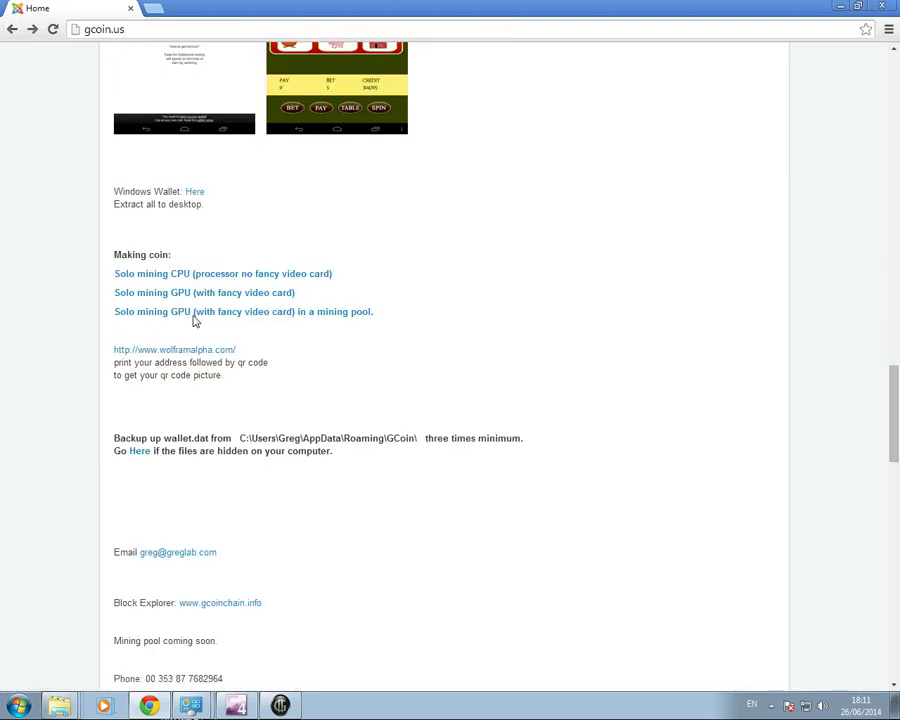
click(210, 297)
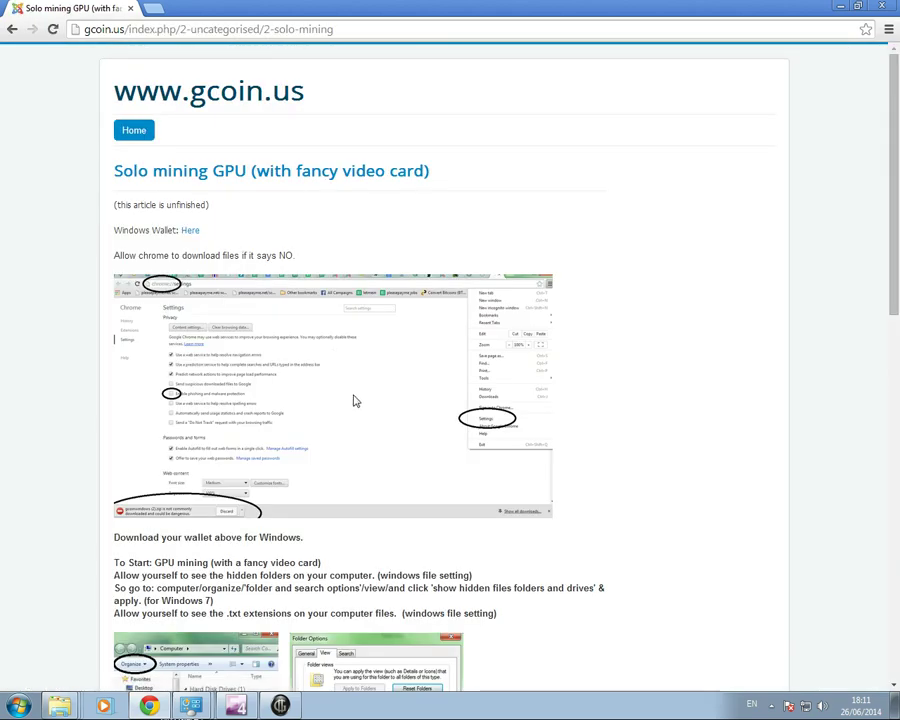
scroll(353, 401, down, 1)
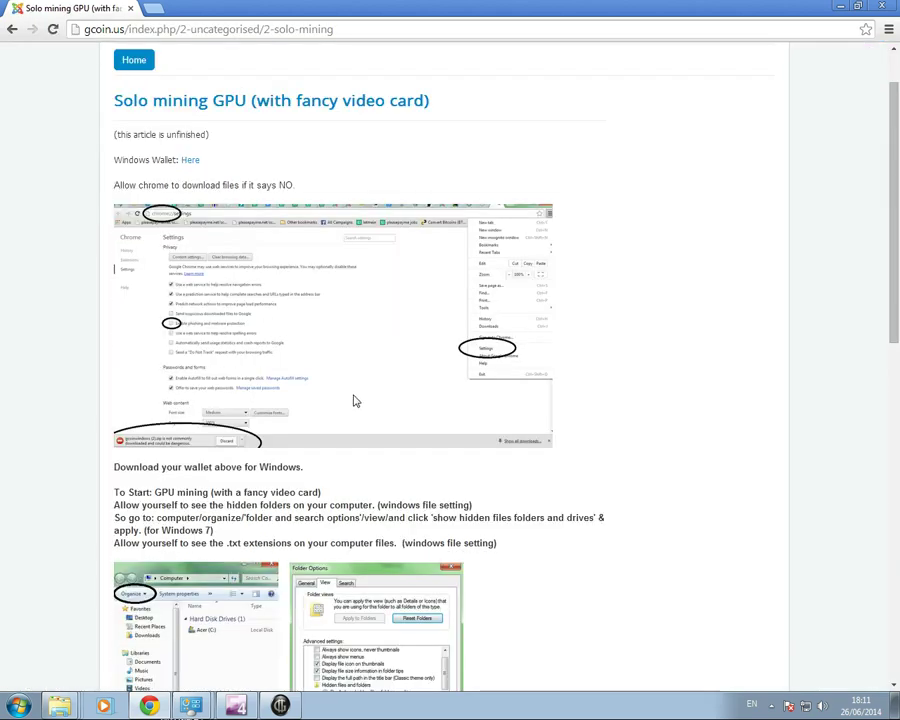
scroll(353, 405, down, 1)
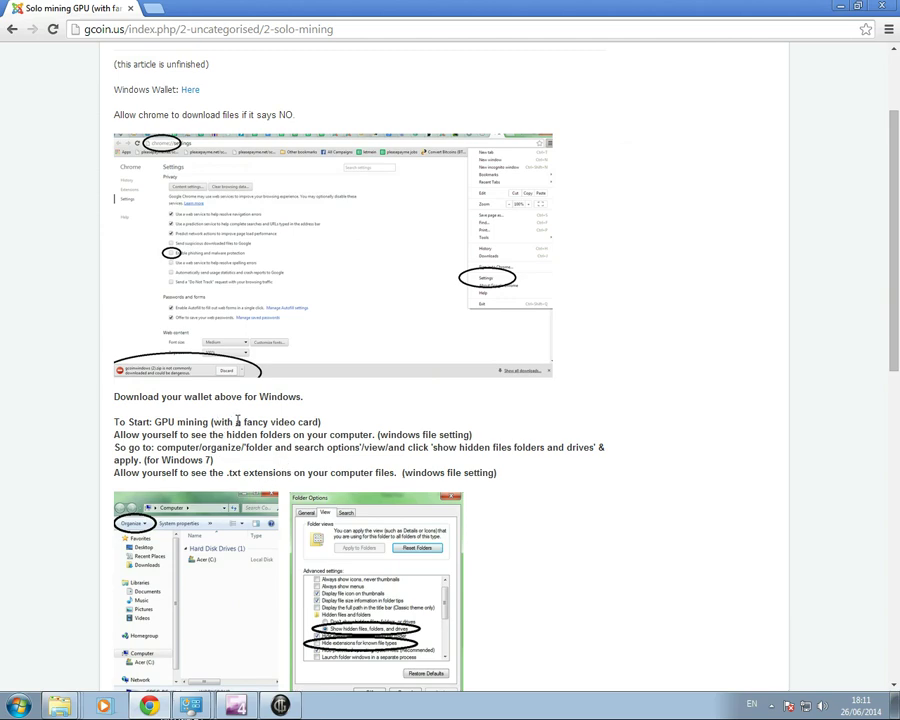
scroll(275, 450, up, 1)
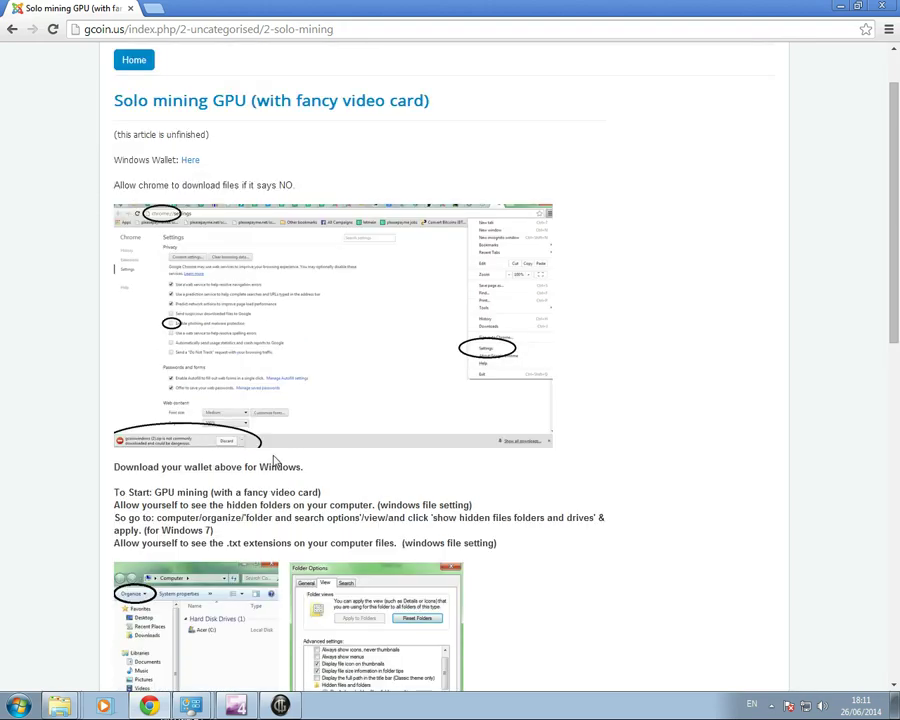
scroll(274, 455, down, 3)
scroll(274, 462, down, 2)
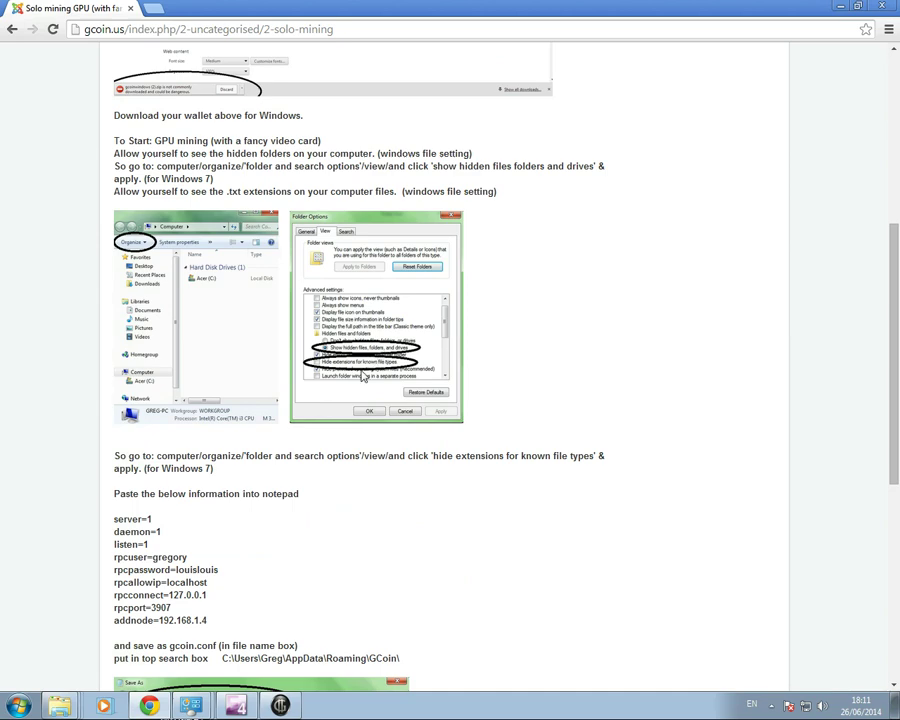
- Minimize the browser and set Computer's folder options to show hidden files, folders, and drives
click(842, 7)
double_click(27, 27)
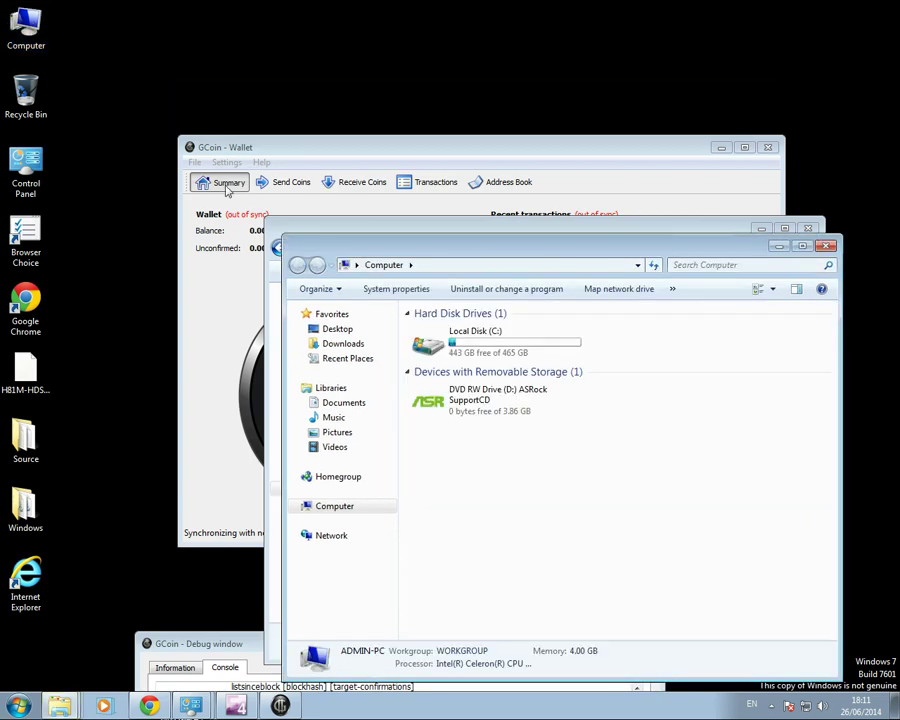
click(333, 290)
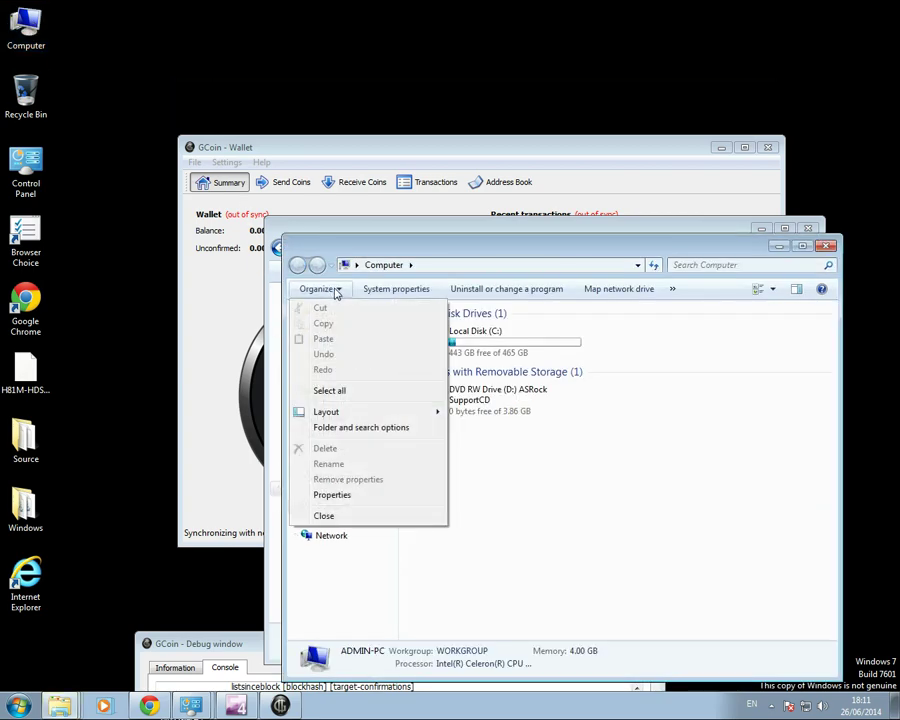
click(370, 428)
click(357, 324)
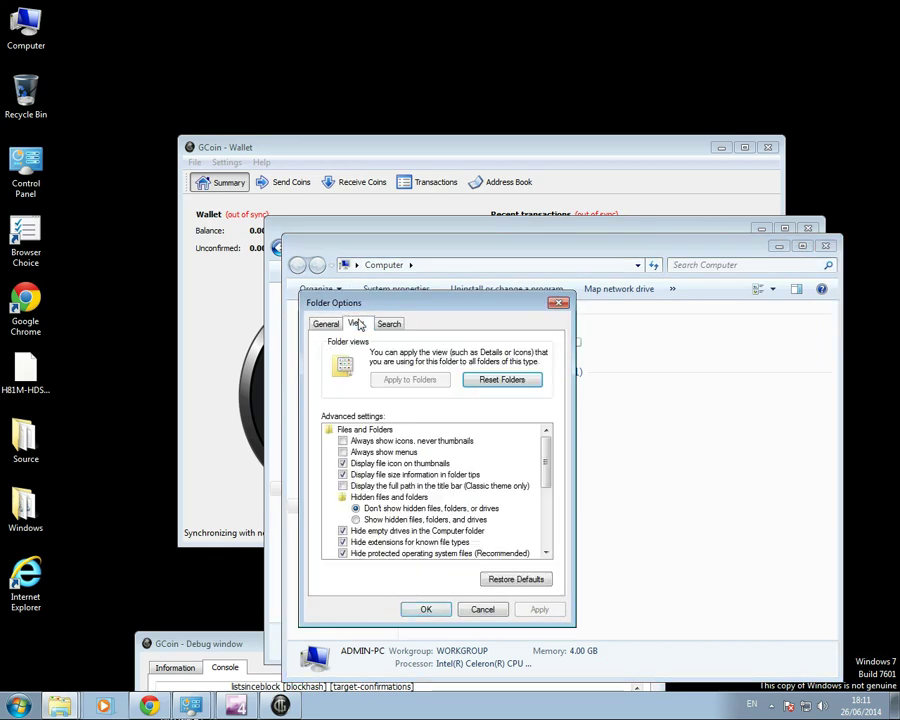
click(364, 520)
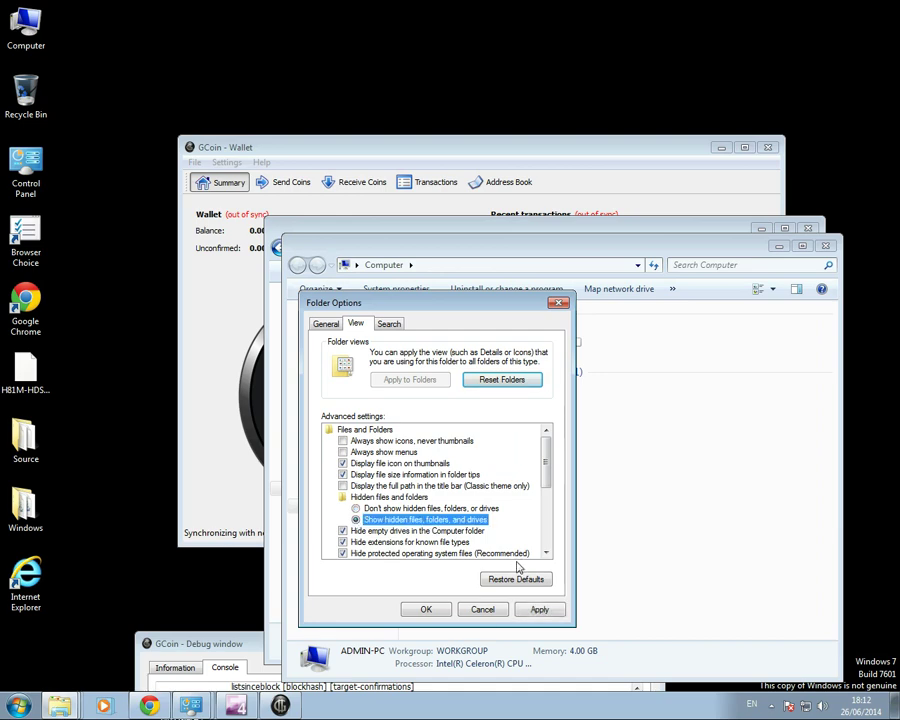
click(539, 610)
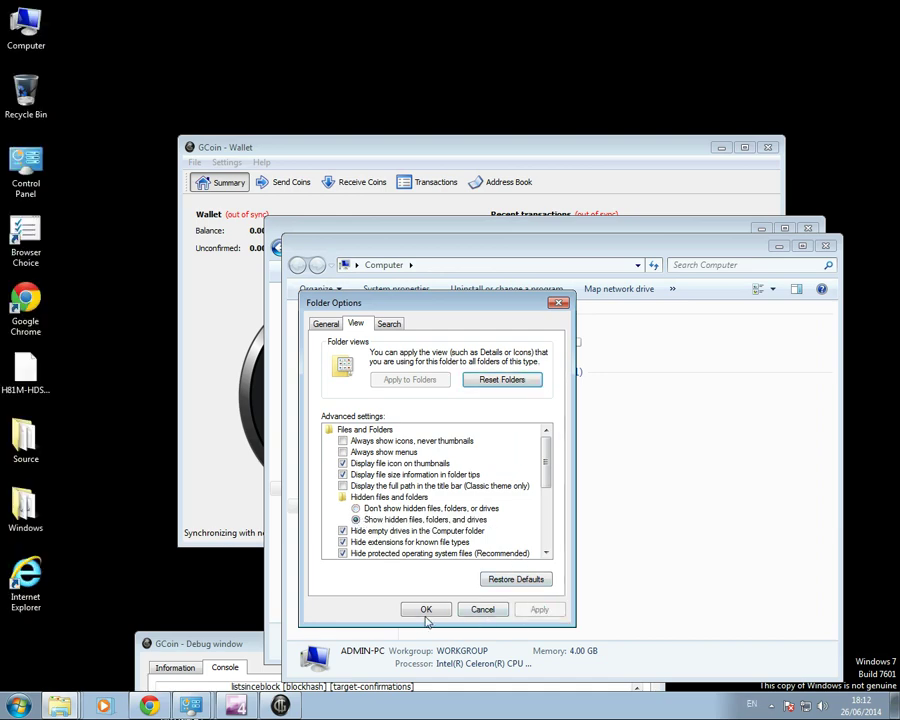
click(426, 611)
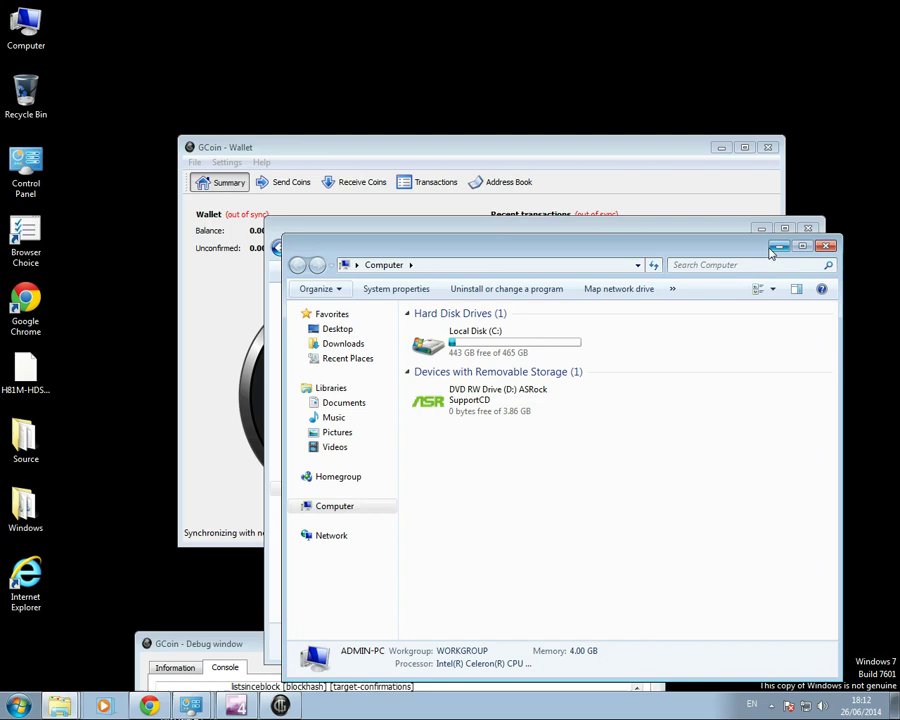
- Return to the Admin user folder and open AppData\Roaming\GCoin
click(778, 247)
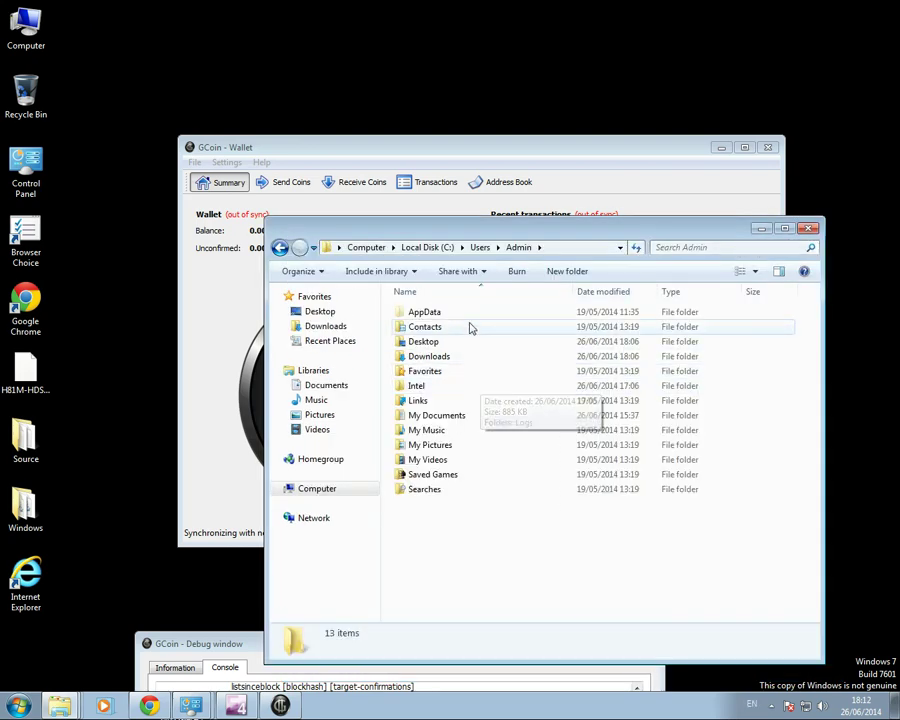
double_click(432, 311)
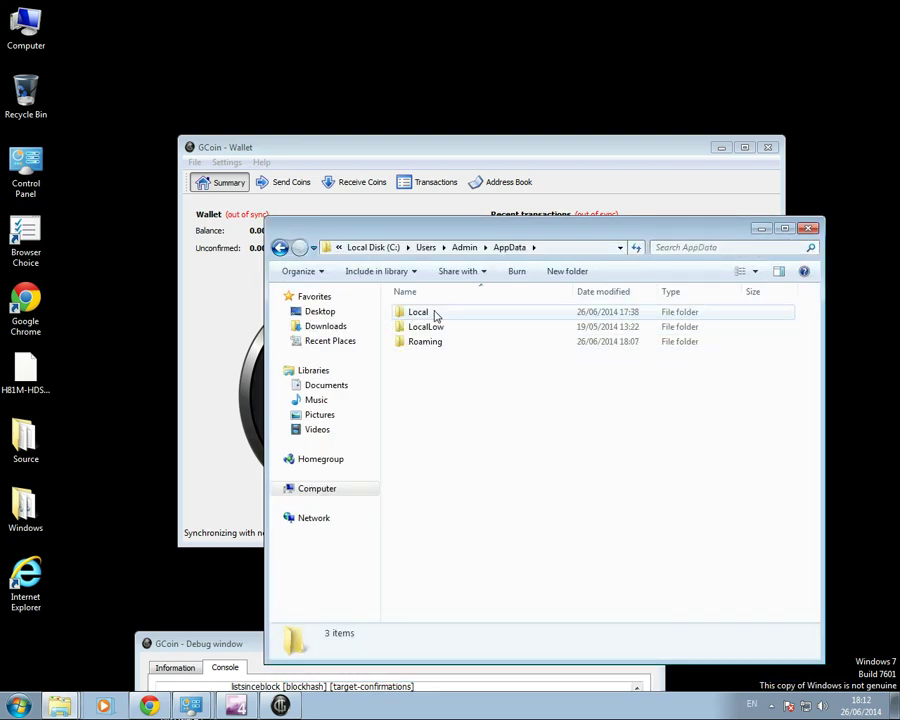
double_click(432, 342)
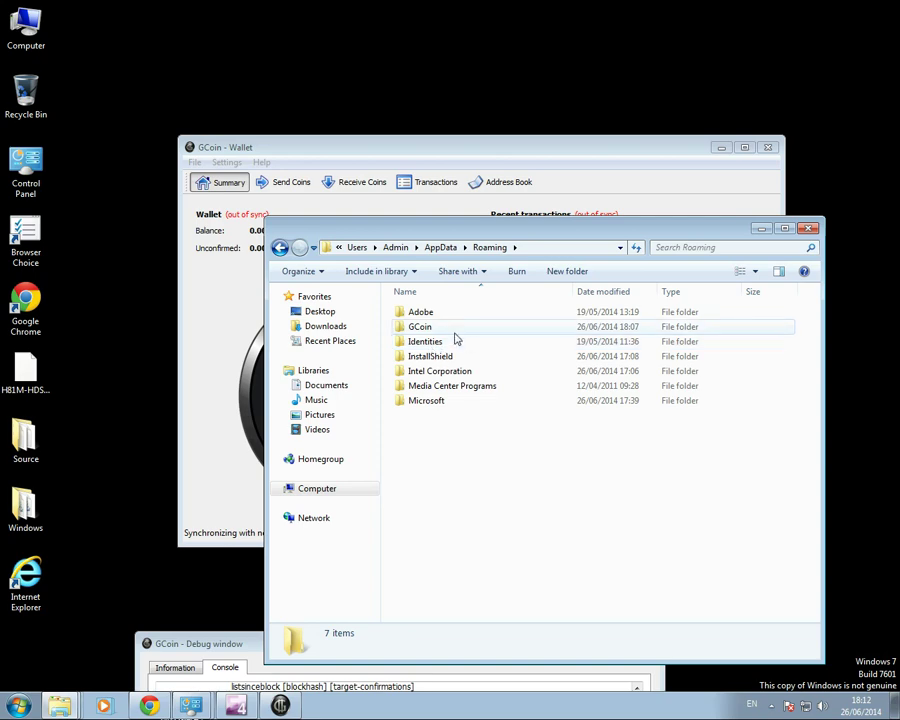
double_click(436, 330)
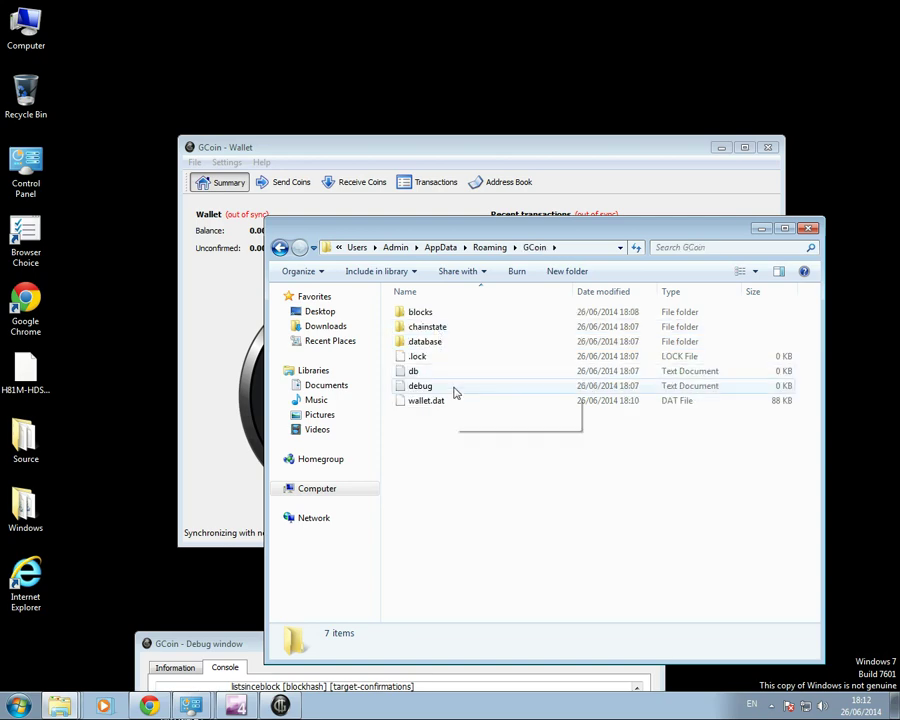
- Copy wallet.dat from the GCoin folder to the desktop as a backup and minimize the folder window
click(427, 403)
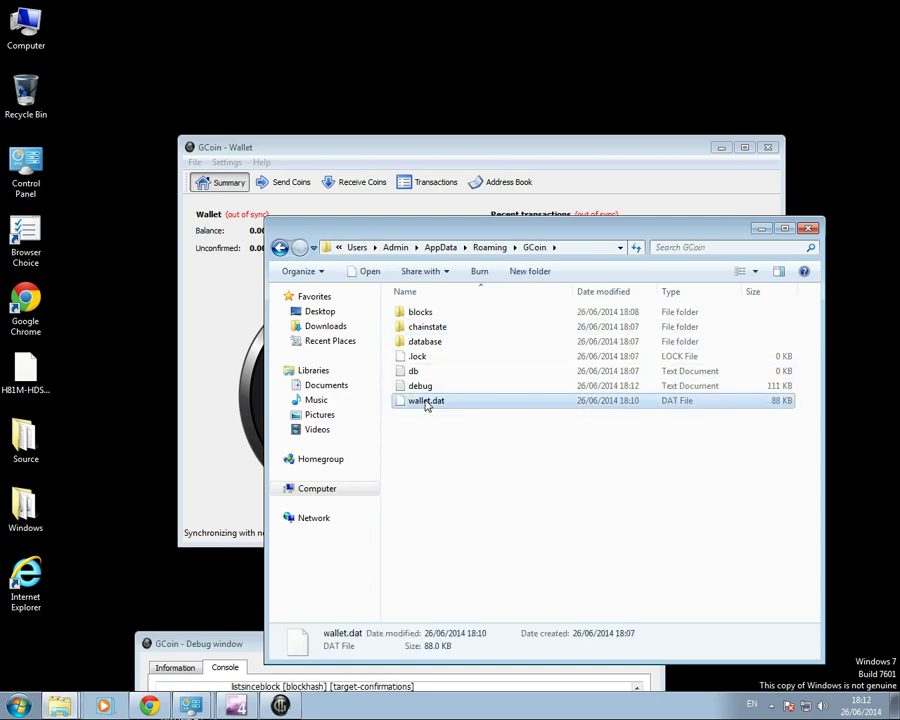
right_click(427, 404)
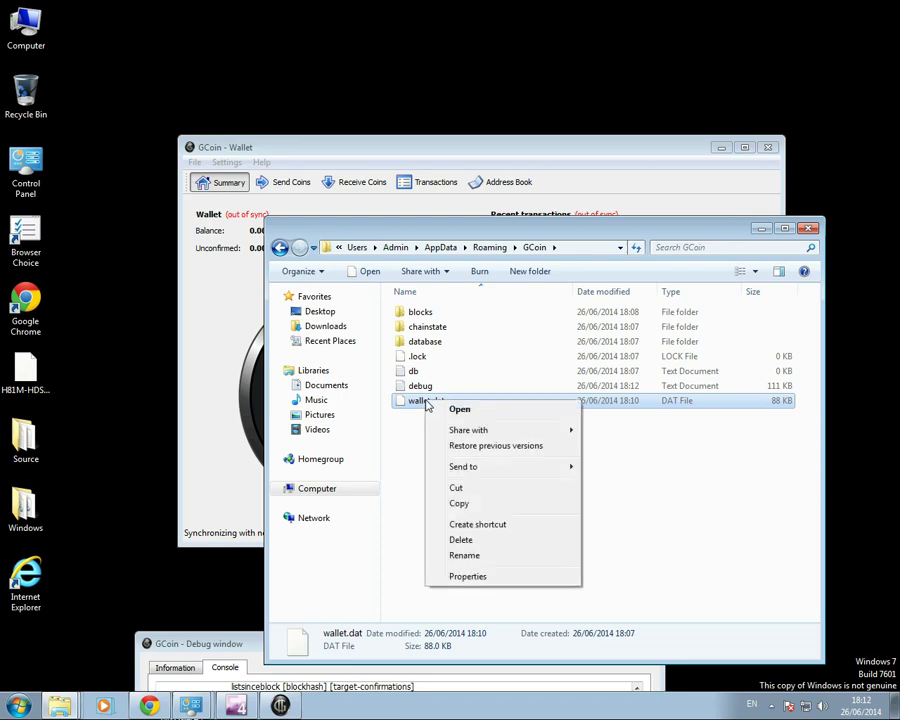
click(474, 506)
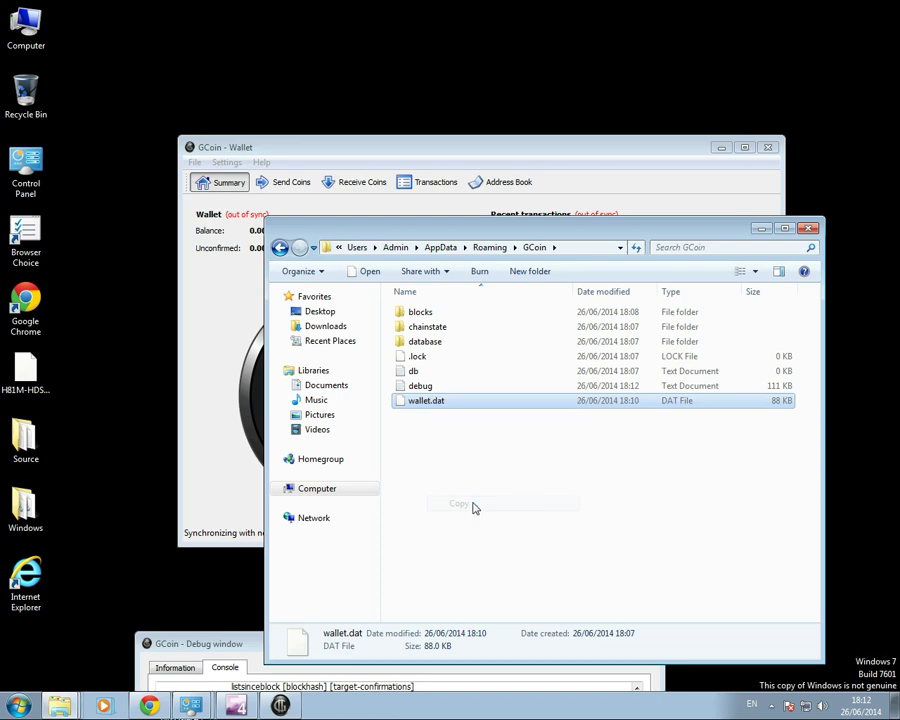
right_click(654, 38)
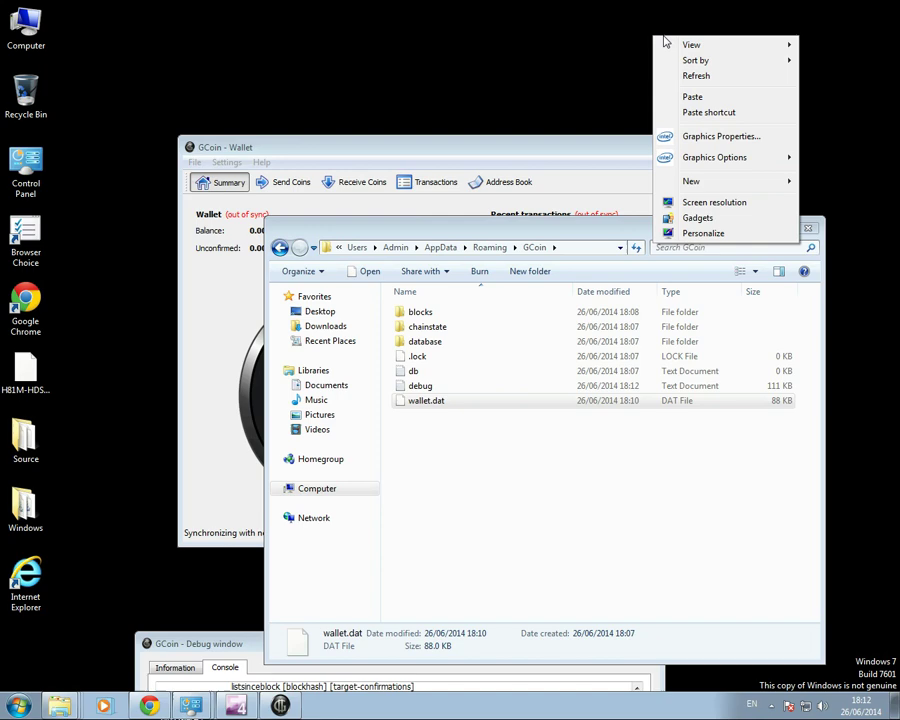
click(713, 98)
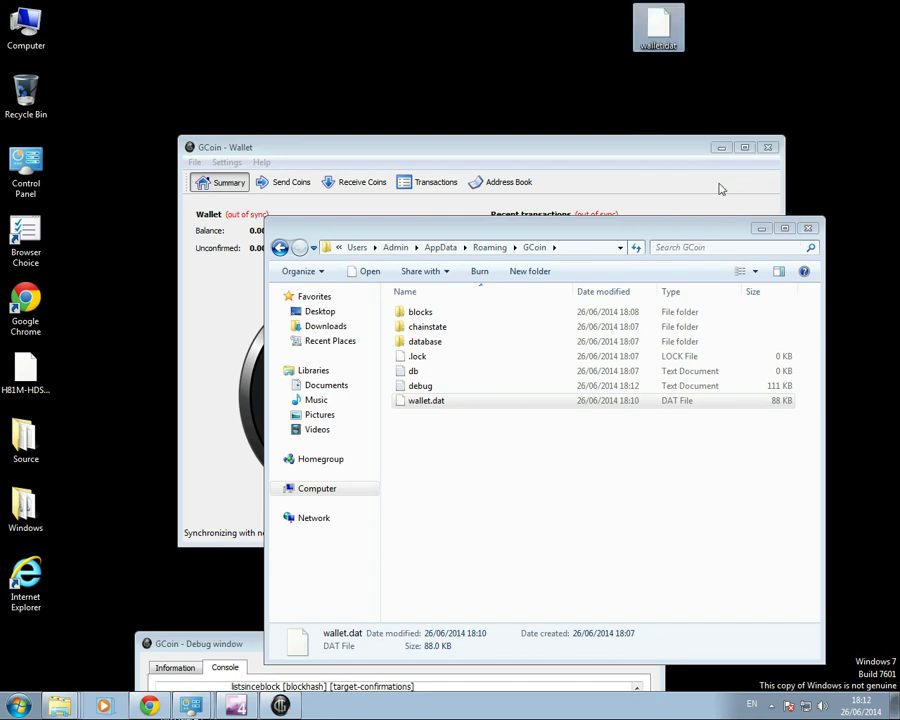
click(760, 229)
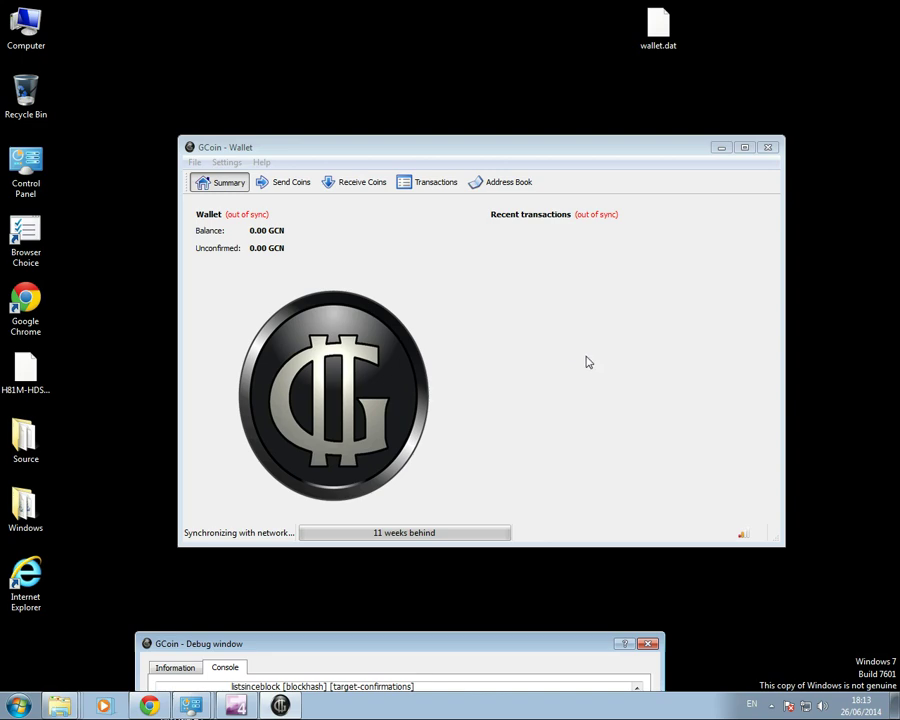
- Look at the GCoin wallet's backup and encryption commands, and shift the debug window so more of its console shows
click(196, 163)
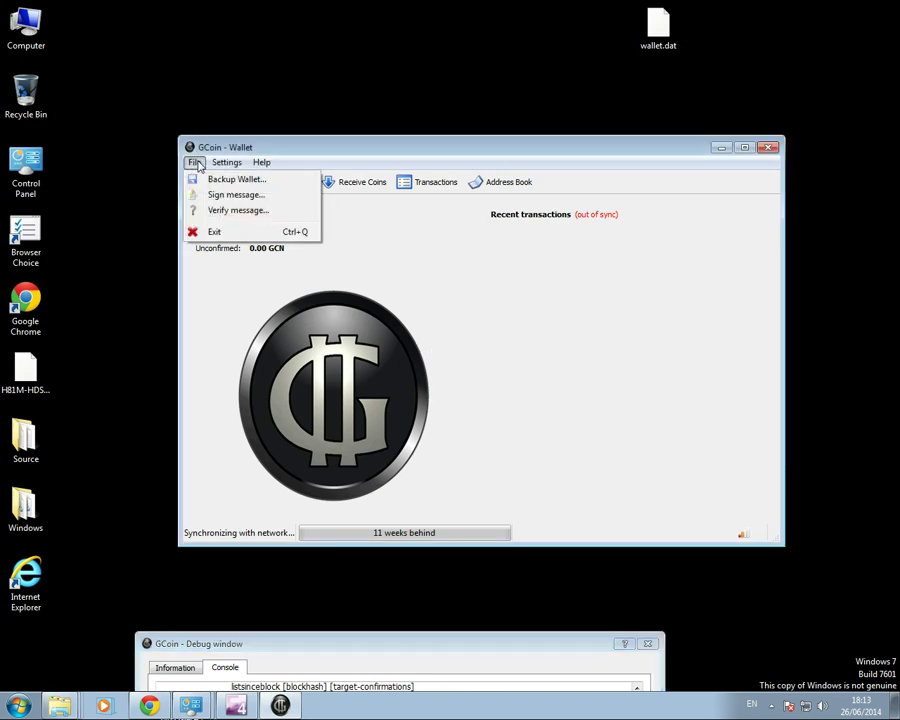
mouse_move(218, 167)
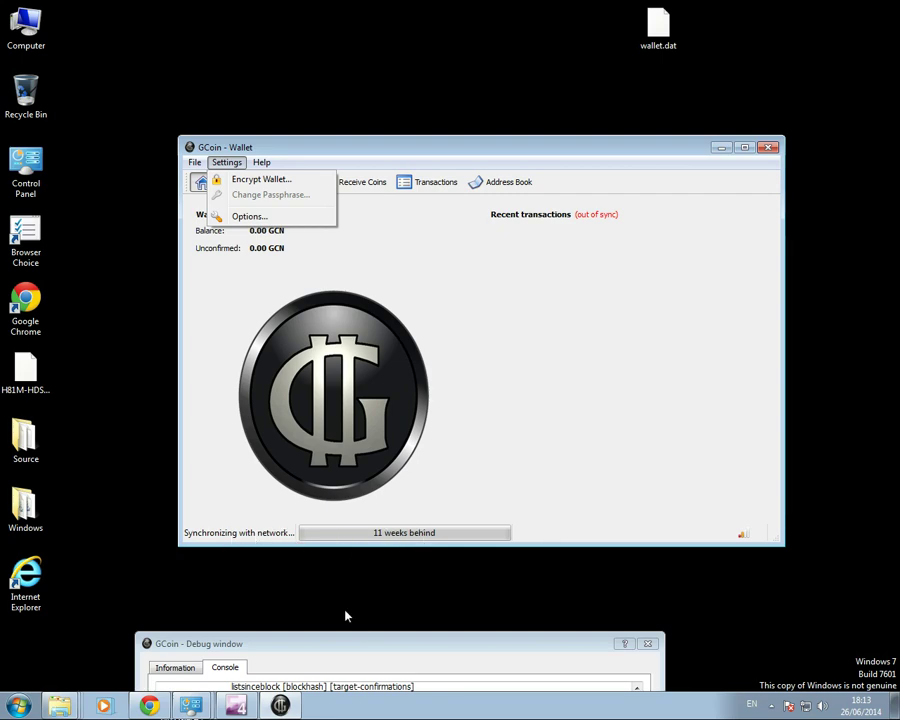
click(368, 642)
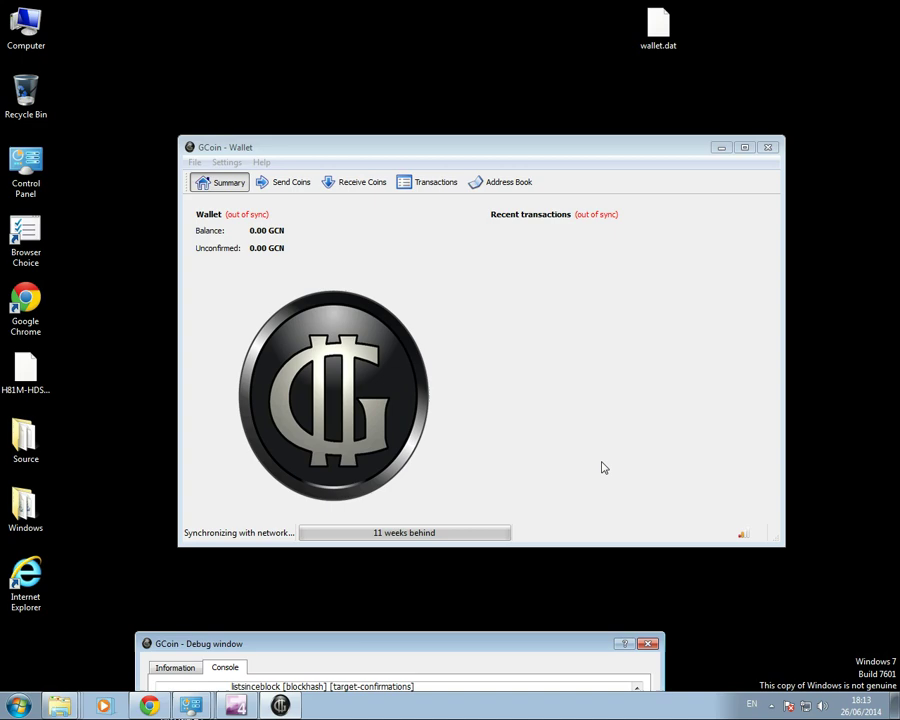
drag(464, 644, 525, 612)
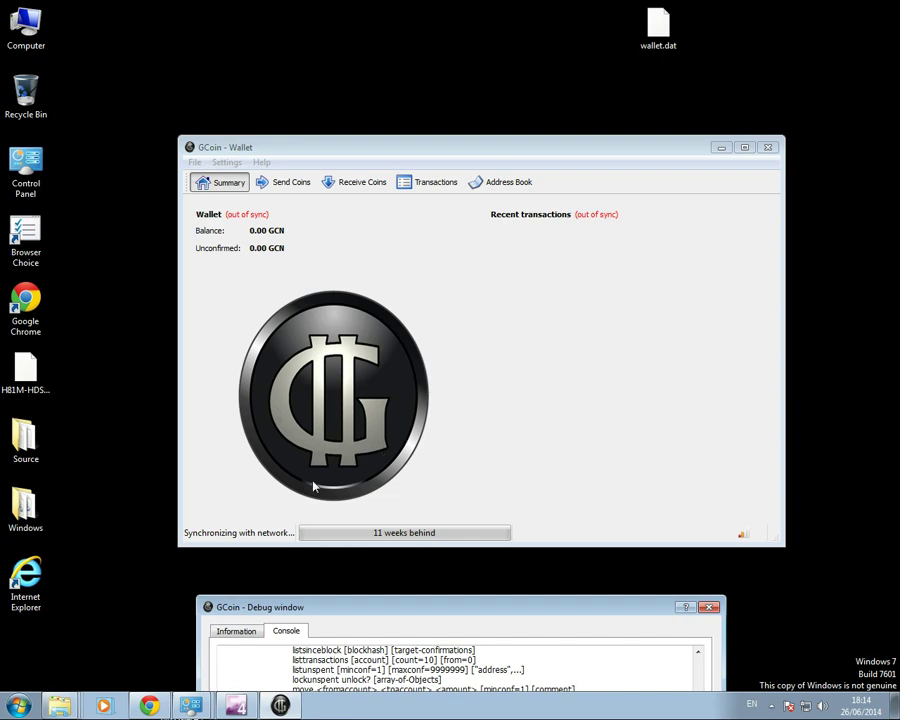
- Switch to the browser and look through the Solo mining GPU guide, including its gcoin.conf instructions
click(149, 706)
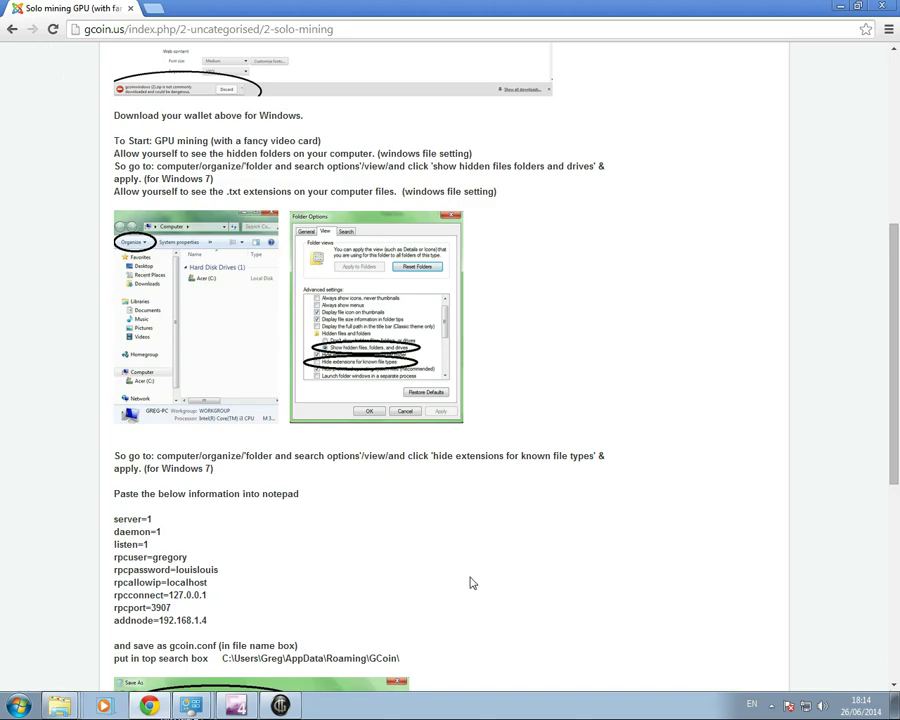
scroll(410, 452, down, 7)
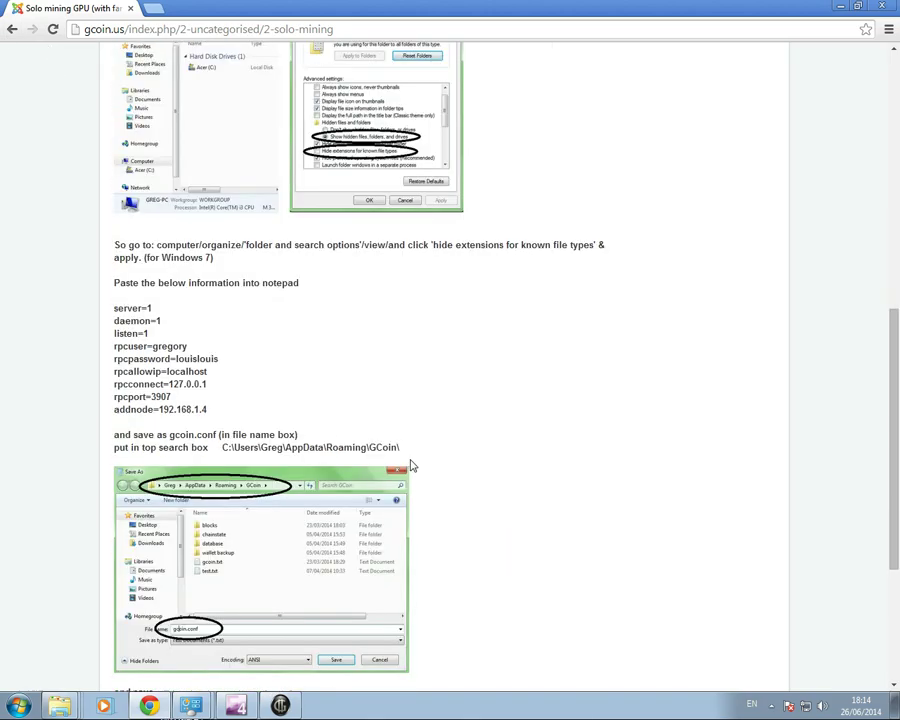
scroll(410, 482, up, 10)
scroll(413, 472, up, 3)
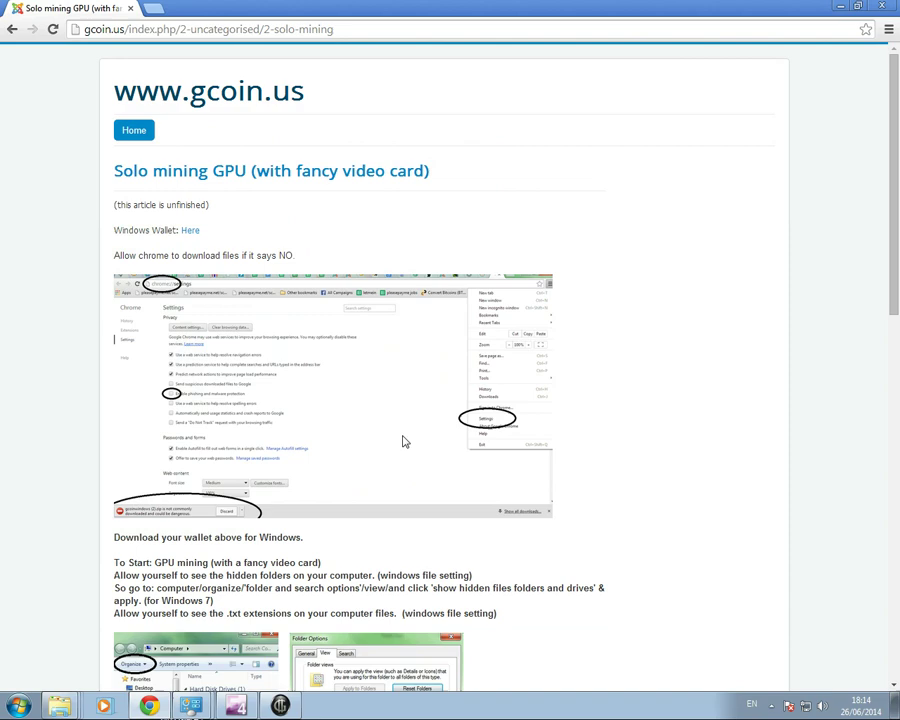